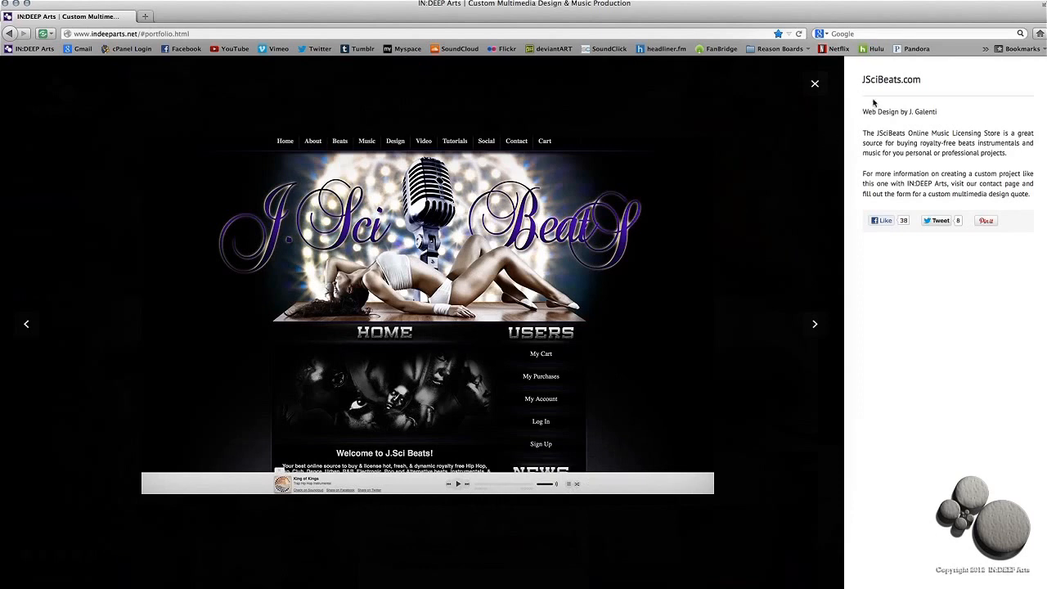
Close the JSciBeats.com portfolio entry and look through the gallery of projects on the portfolio page
left_click_drag(918, 81, 848, 87)
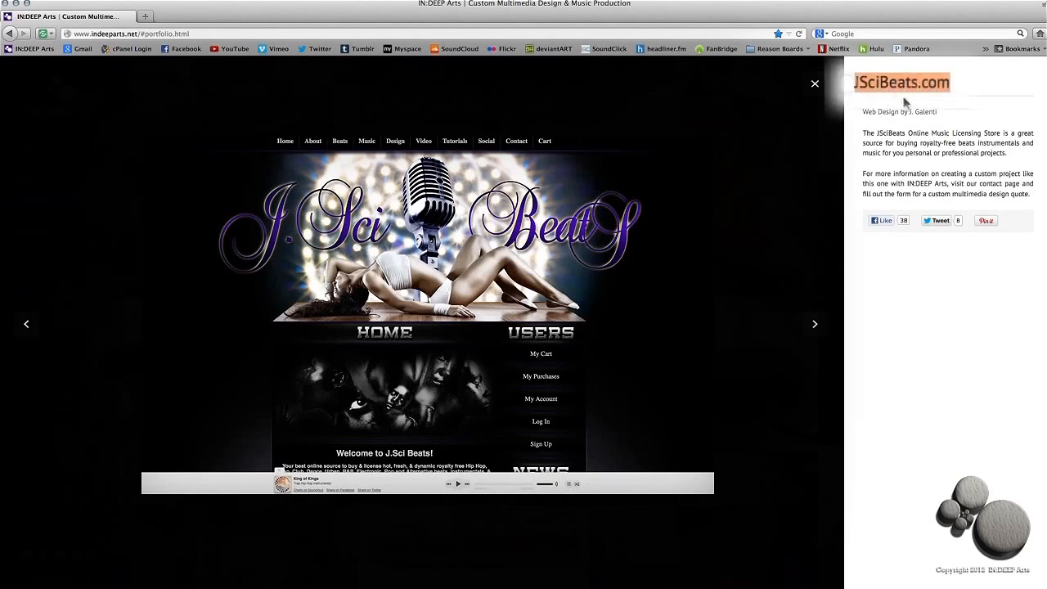
left_click(815, 85)
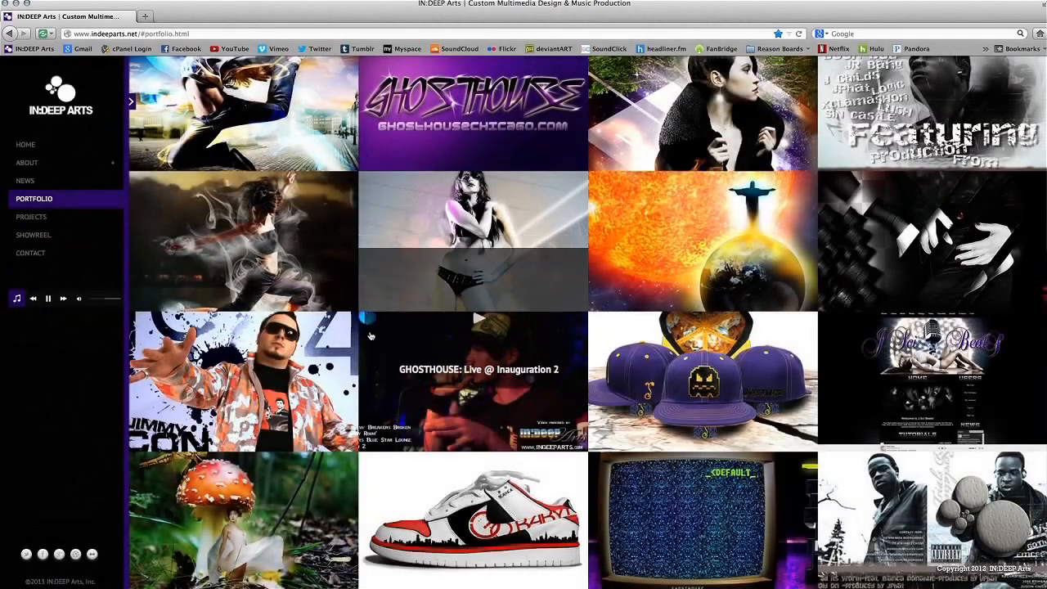
scroll(242, 379, "up", 5)
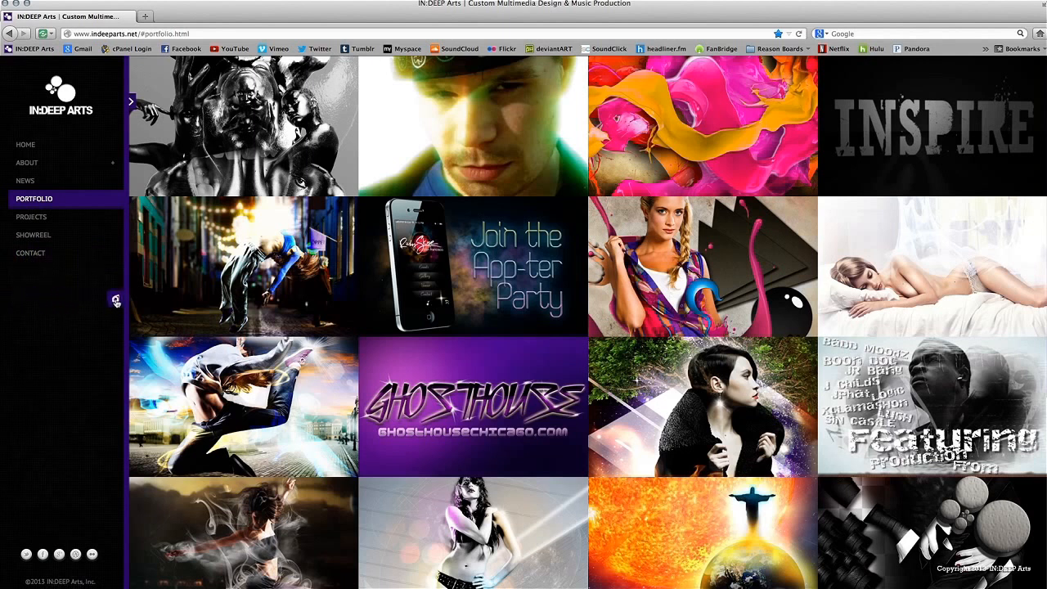
left_click(133, 100)
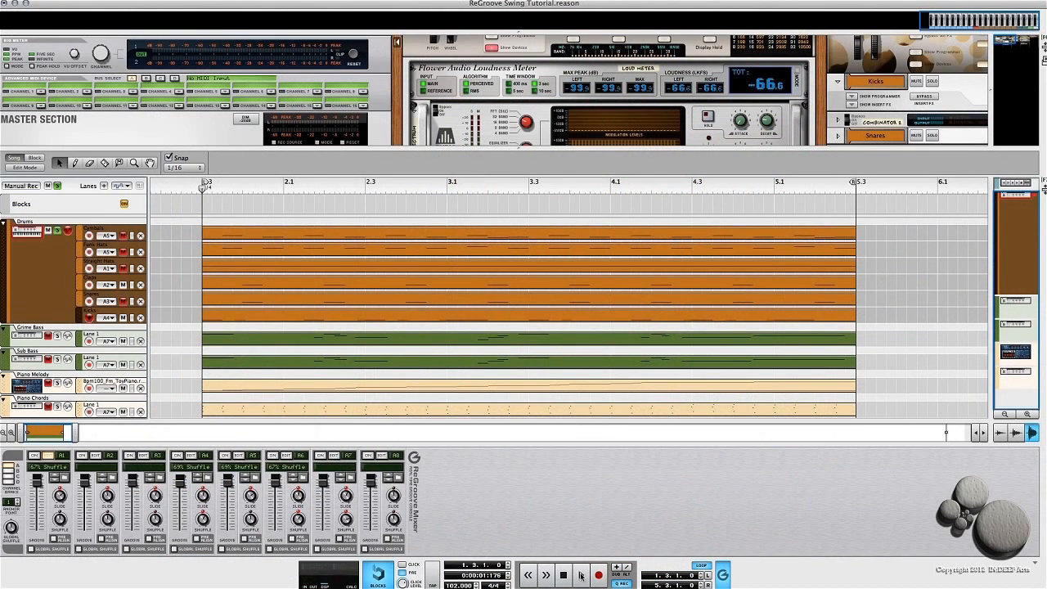
Start playback of the loop and inspect the notes in the Kicks clip, returning to the arrangement view
left_click(581, 575)
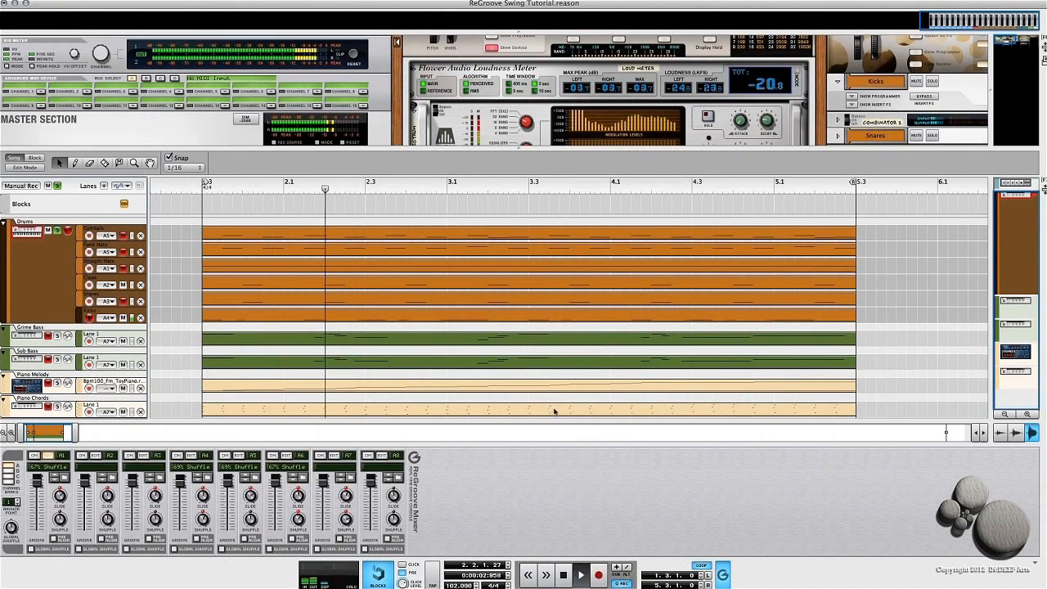
double_click(242, 317)
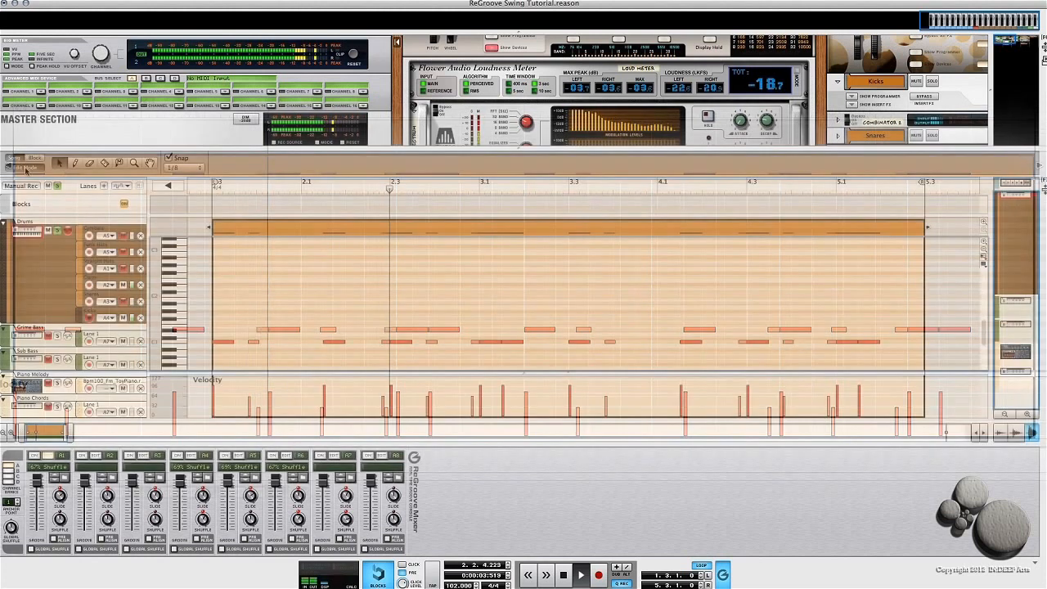
left_click(26, 166)
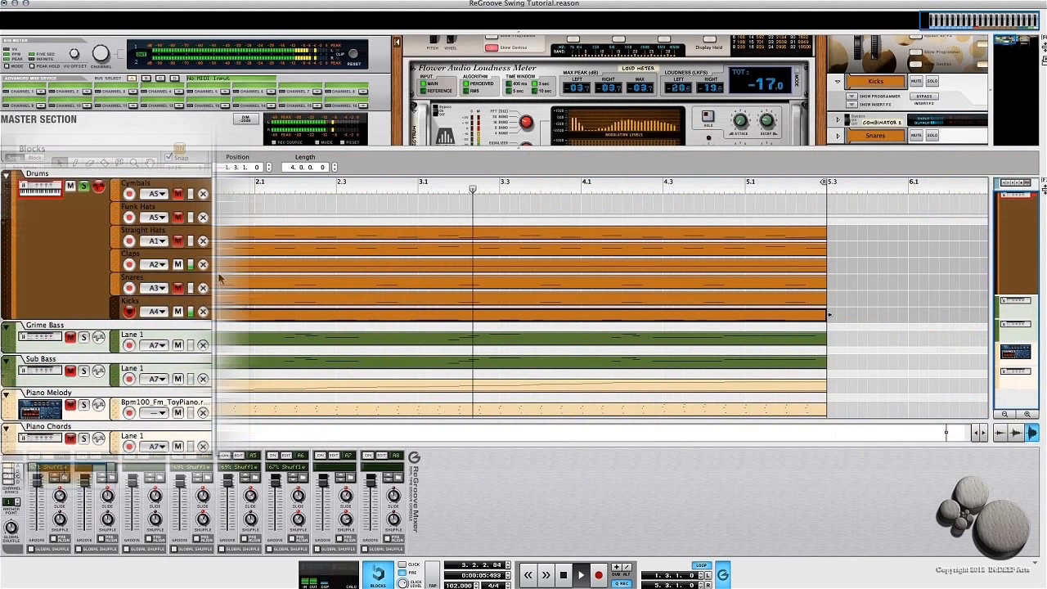
Unmute the Straight Hats, Funk Hats, Cymbals and Snares lanes of the Drums track during playback
left_click(179, 242)
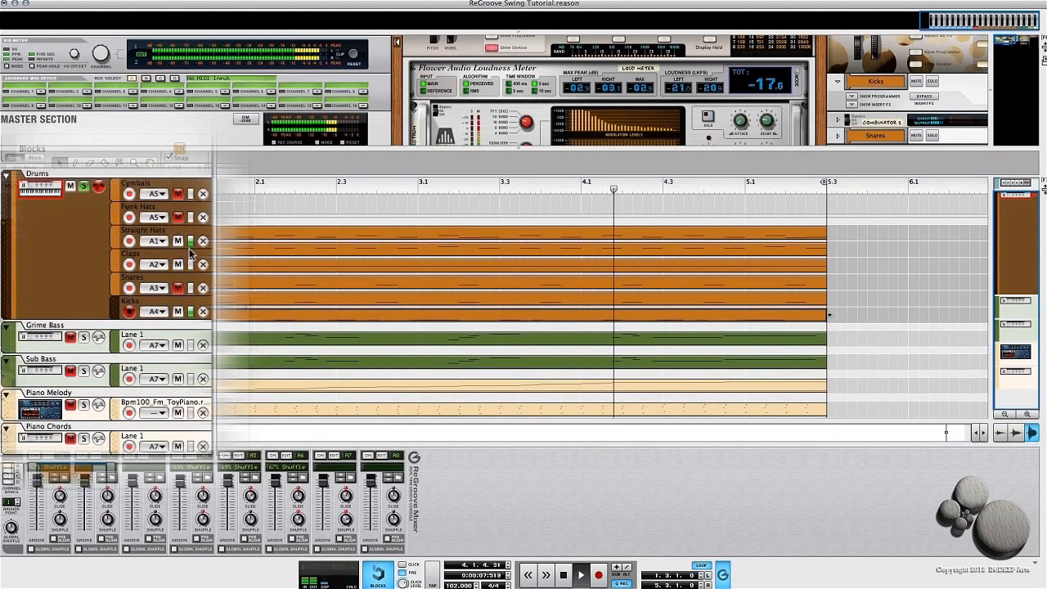
left_click(177, 217)
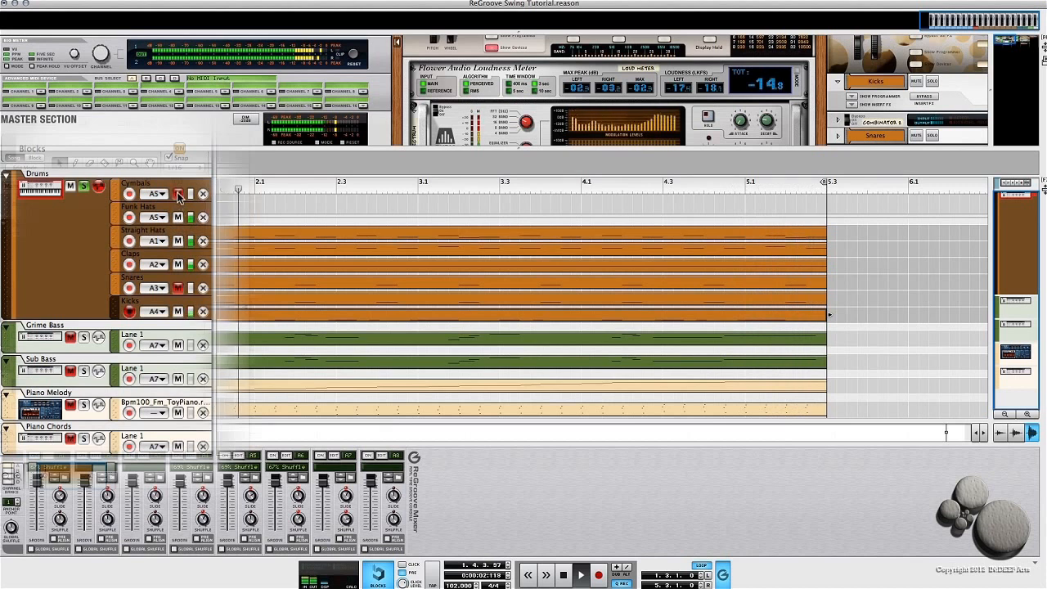
left_click(178, 193)
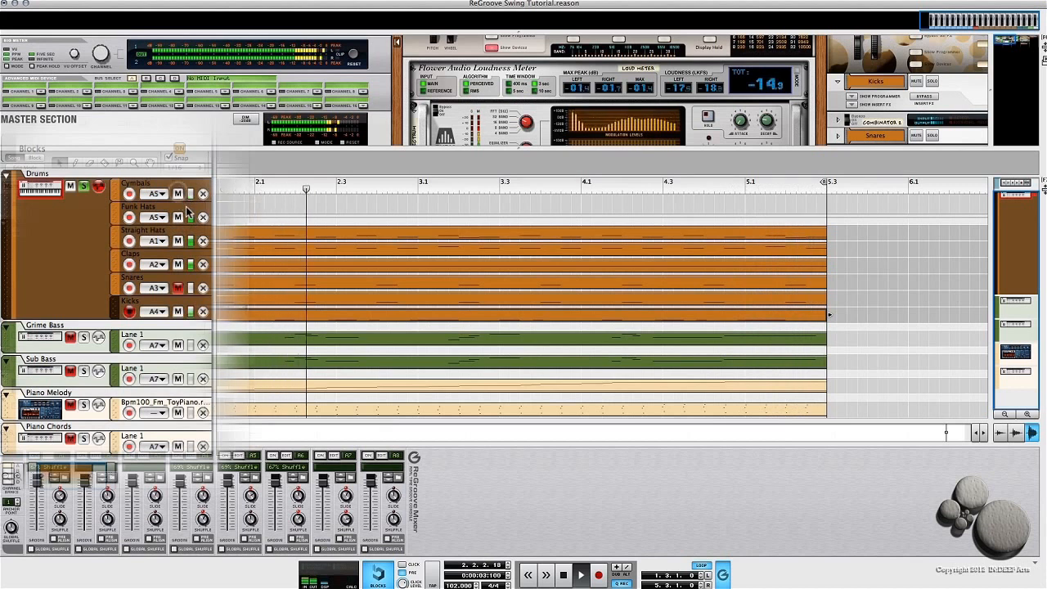
left_click(177, 290)
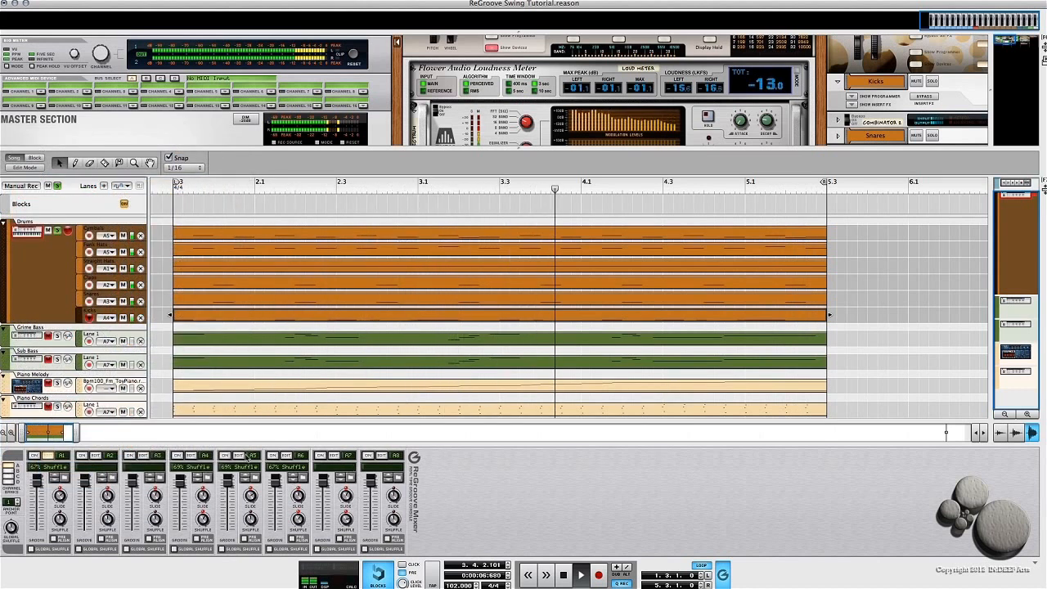
Hide and reshow the ReGroove Mixer, and view the Straight Hats lane's groove channel assignment without changing it
left_click(723, 576)
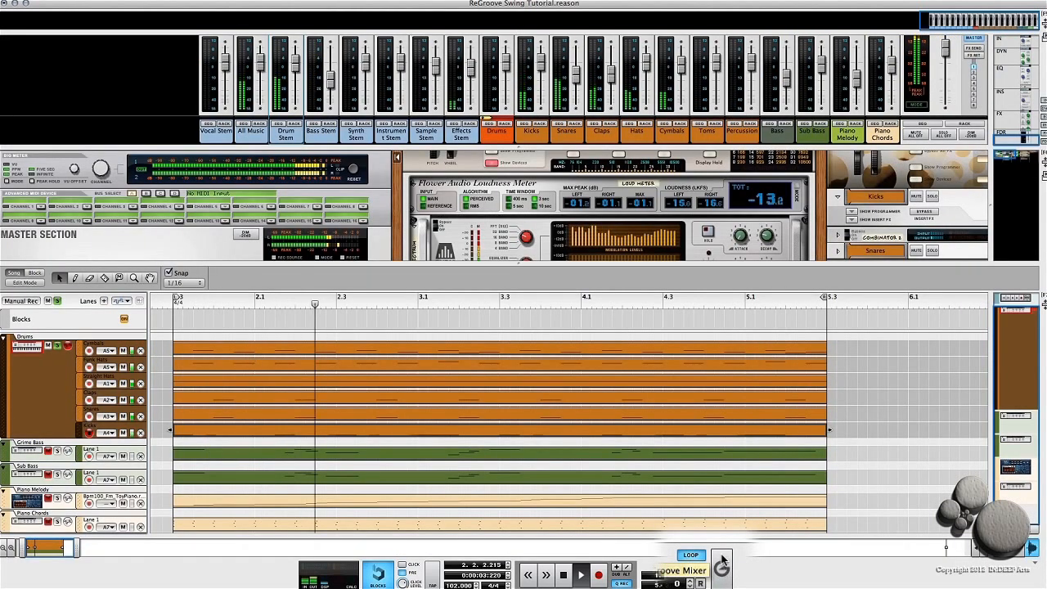
left_click(723, 572)
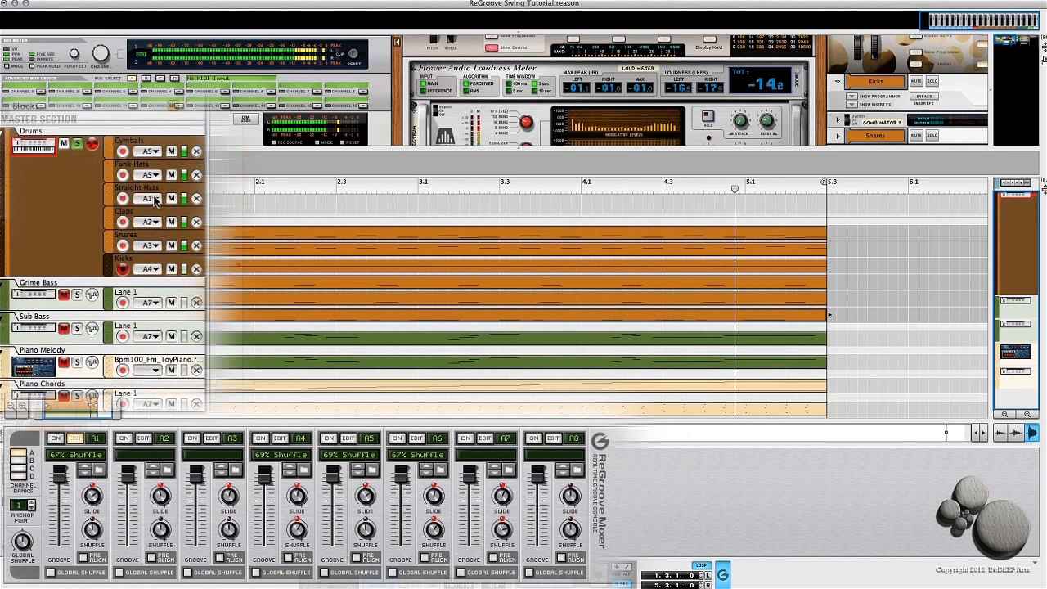
left_click(132, 188)
left_click(160, 199)
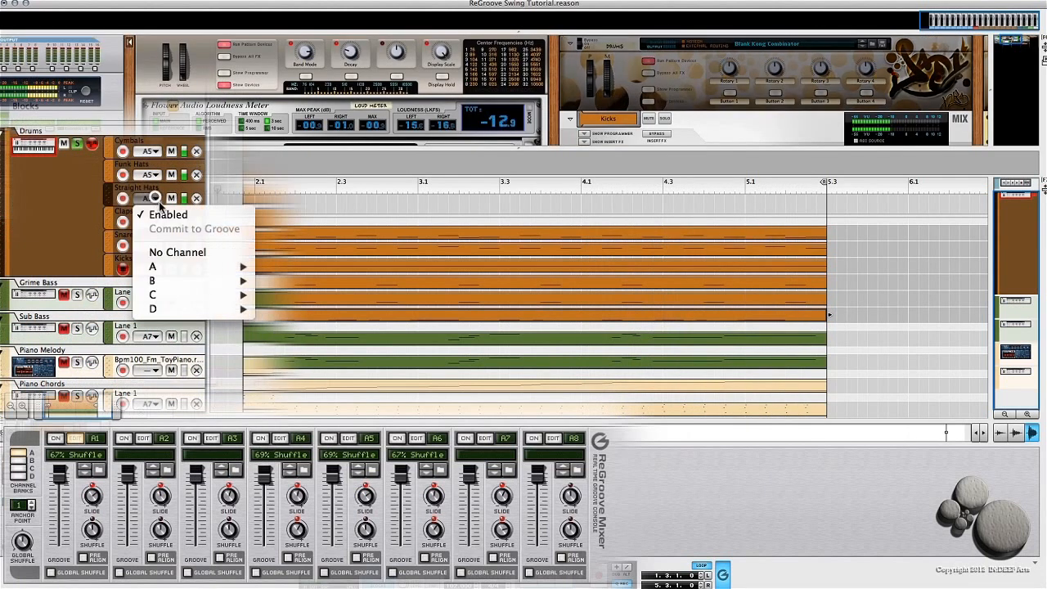
mouse_move(229, 267)
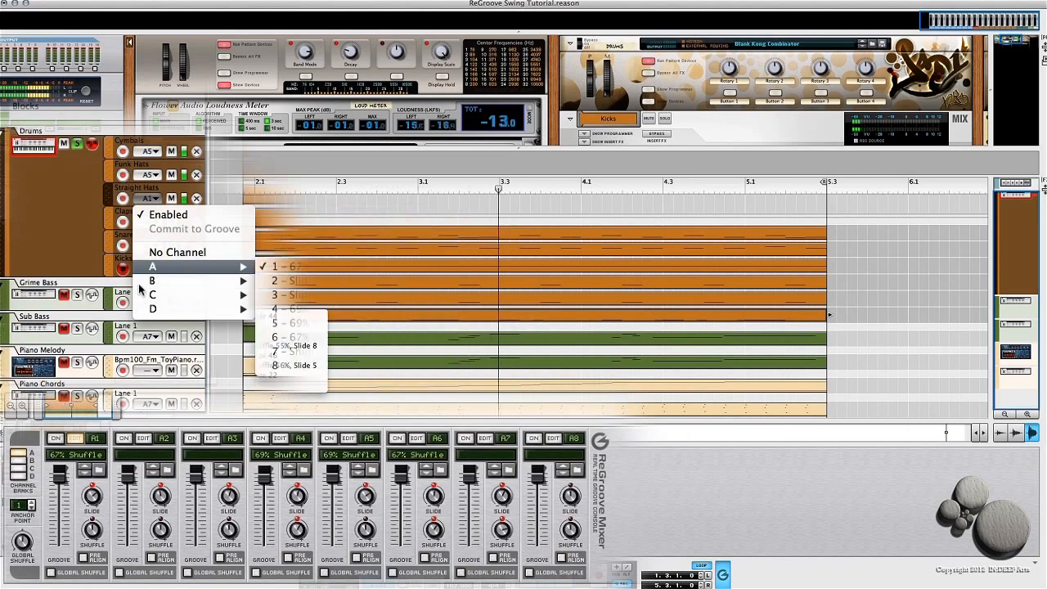
left_click(18, 454)
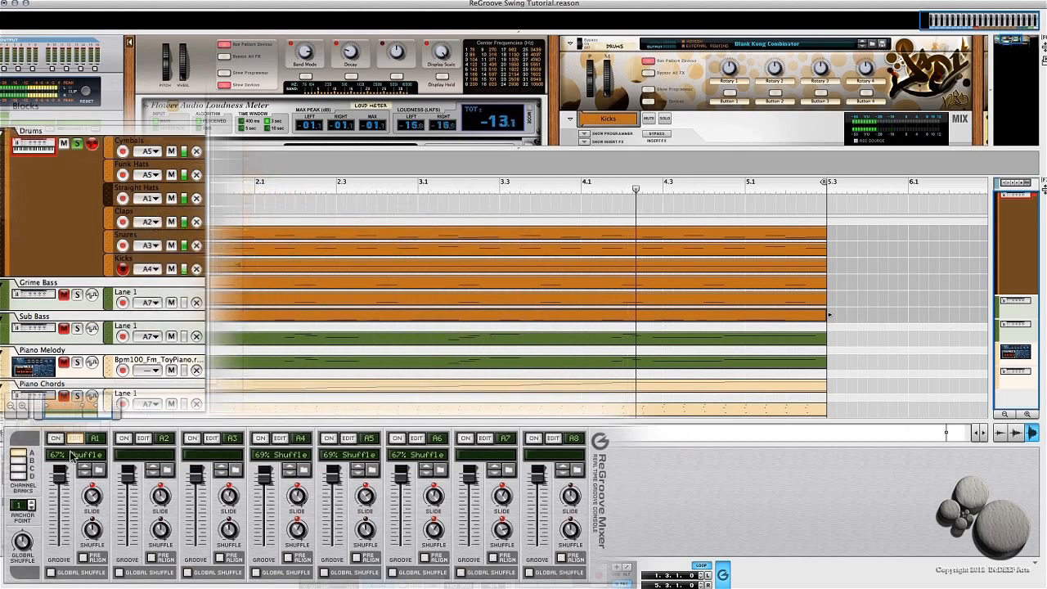
Browse the groove patches for channel A1, check the MPC-60 folder's location, and leave the browser without changing the patch
left_click(98, 470)
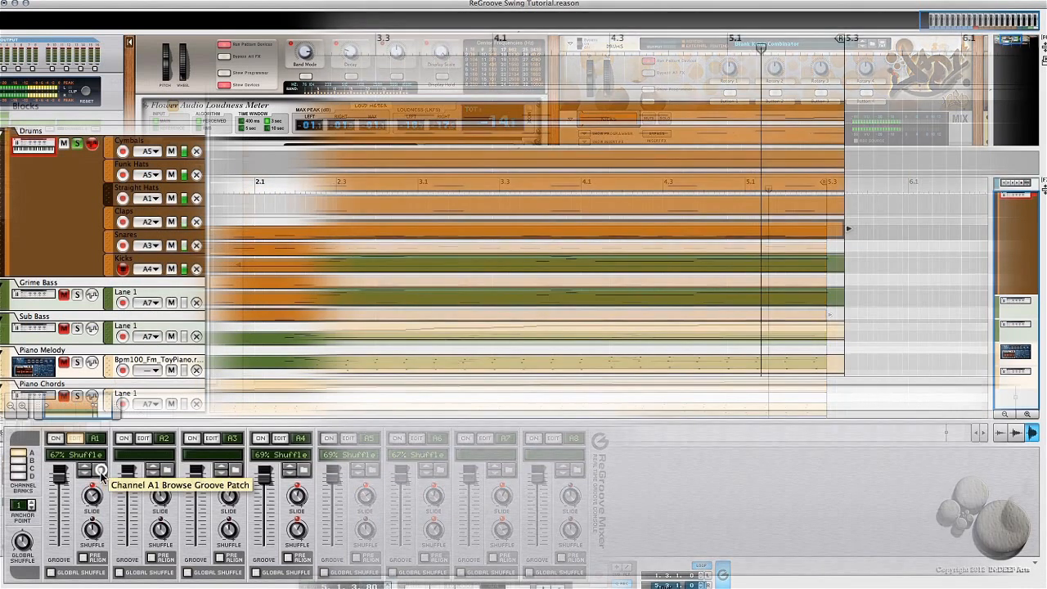
left_click(573, 94)
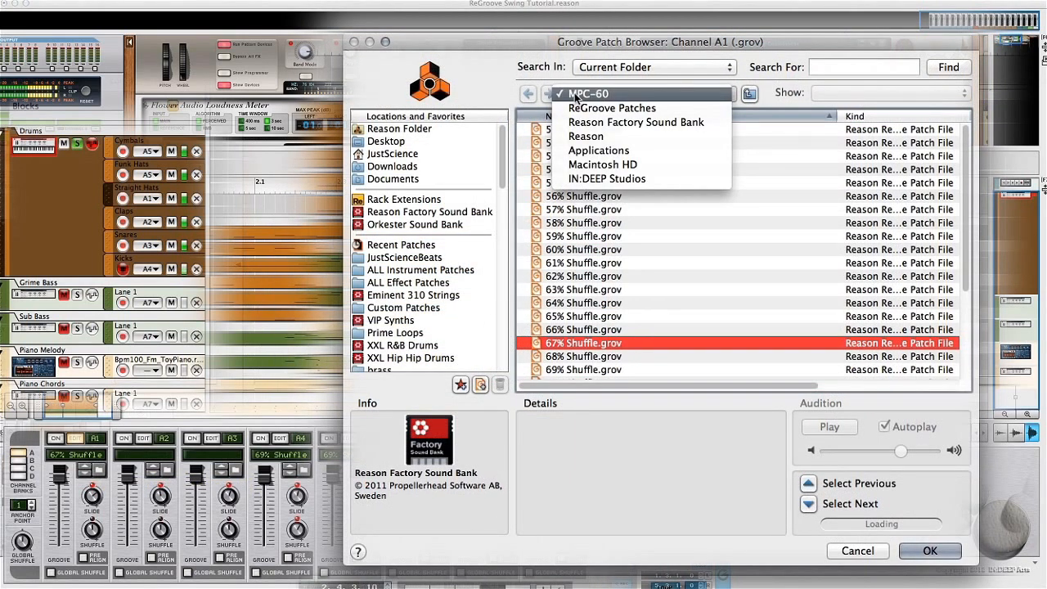
left_click(575, 95)
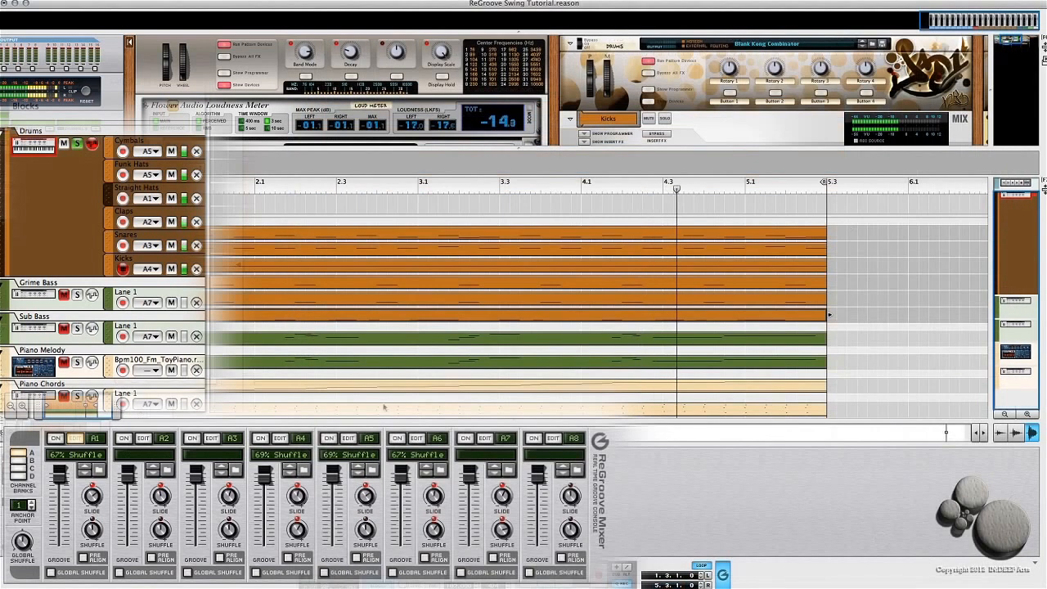
Compare the Straight Hats with groove channel A1 on and off, leaving the channel enabled
left_click(55, 441)
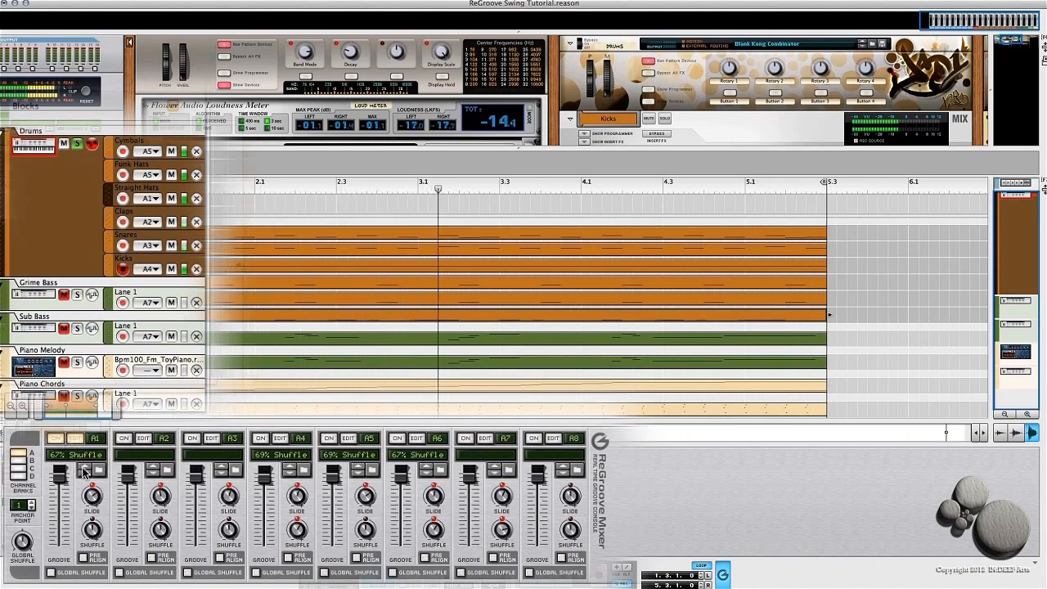
left_click(55, 439)
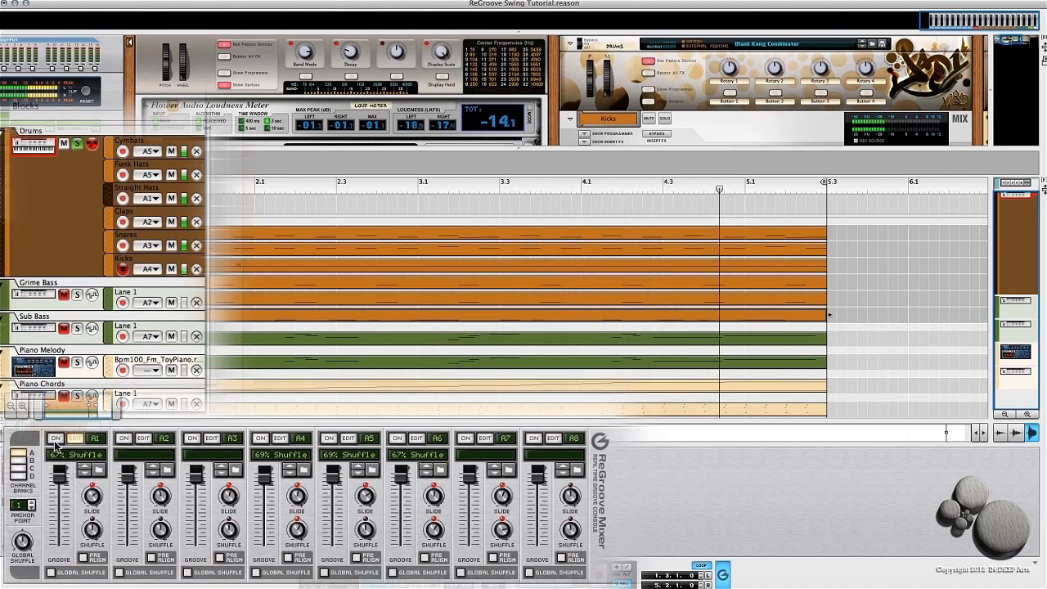
left_click(55, 439)
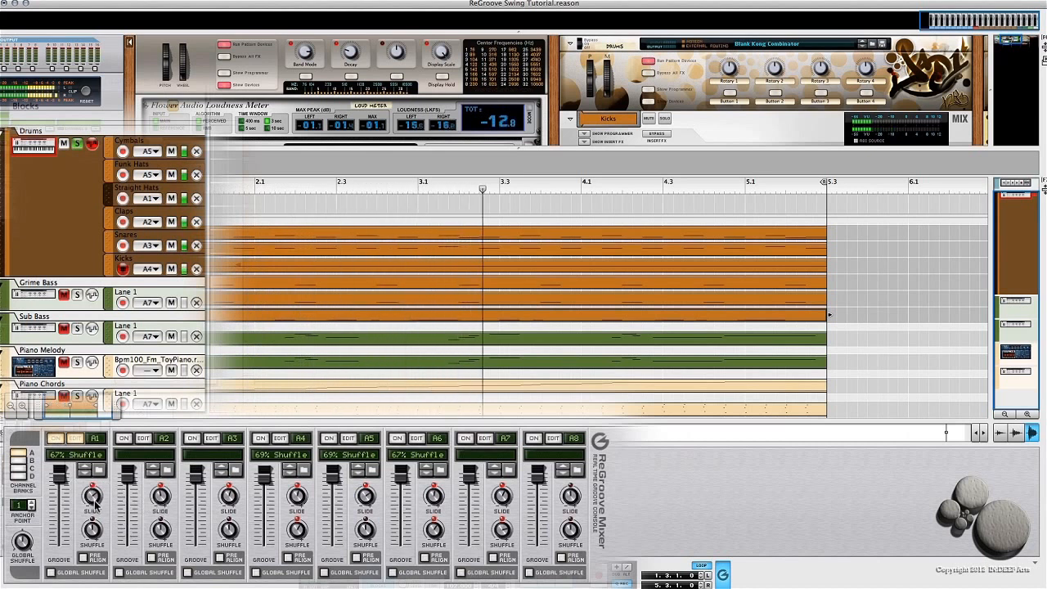
mouse_move(92, 496)
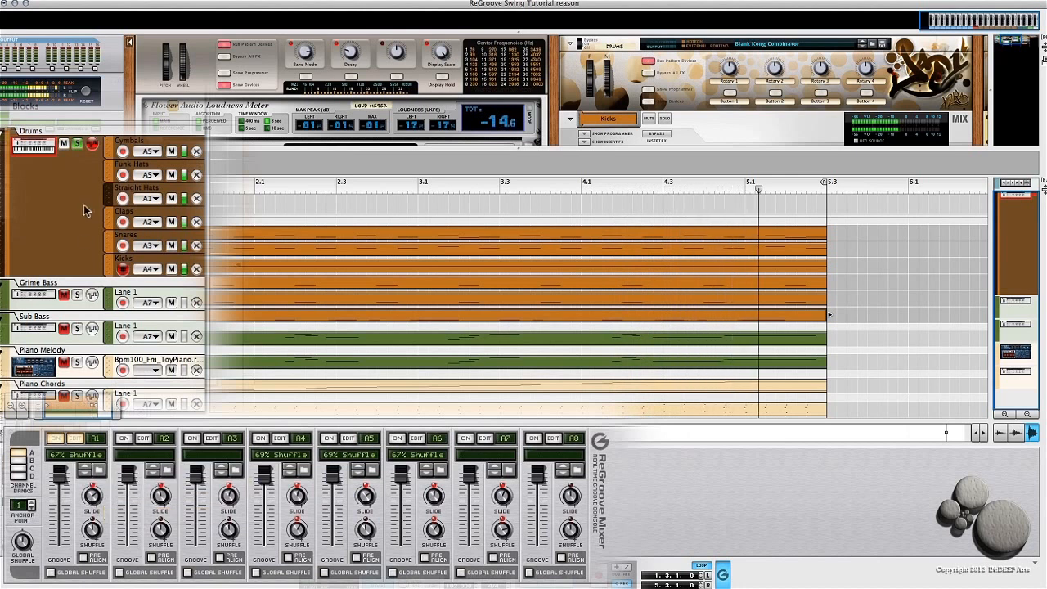
View the Claps lane's groove channel assignment options and close them without changing anything
left_click(152, 222)
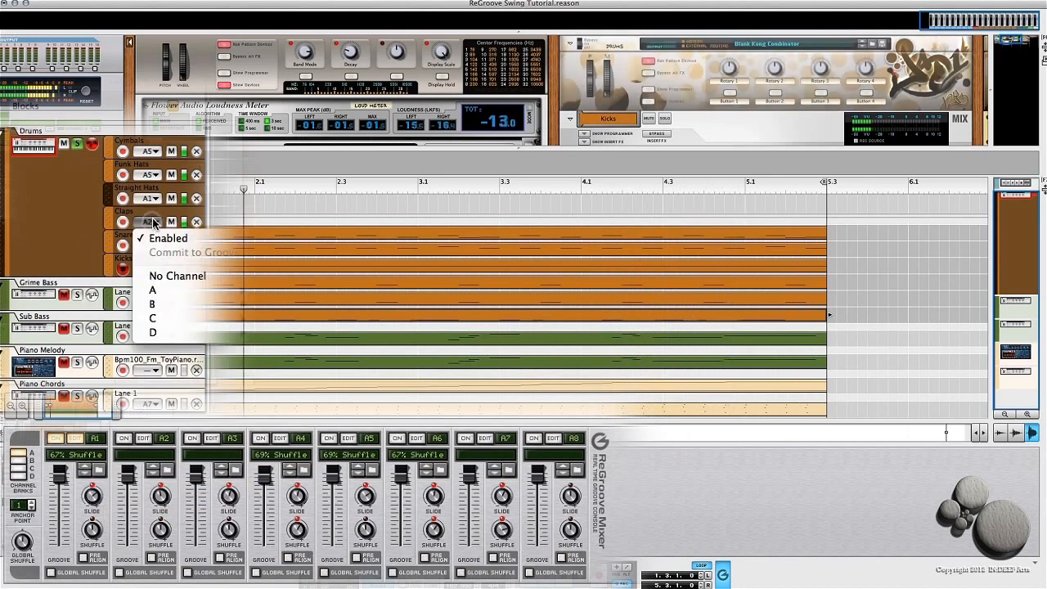
left_click(153, 222)
left_click(110, 221)
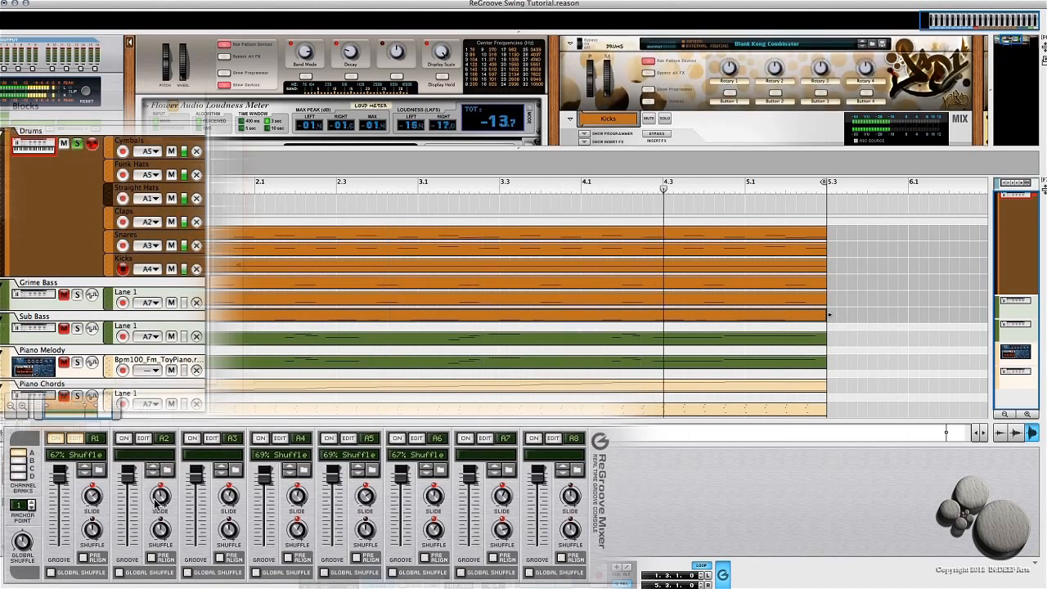
Compare the Claps with groove channel A2 on and off, leaving the channel enabled
mouse_move(160, 496)
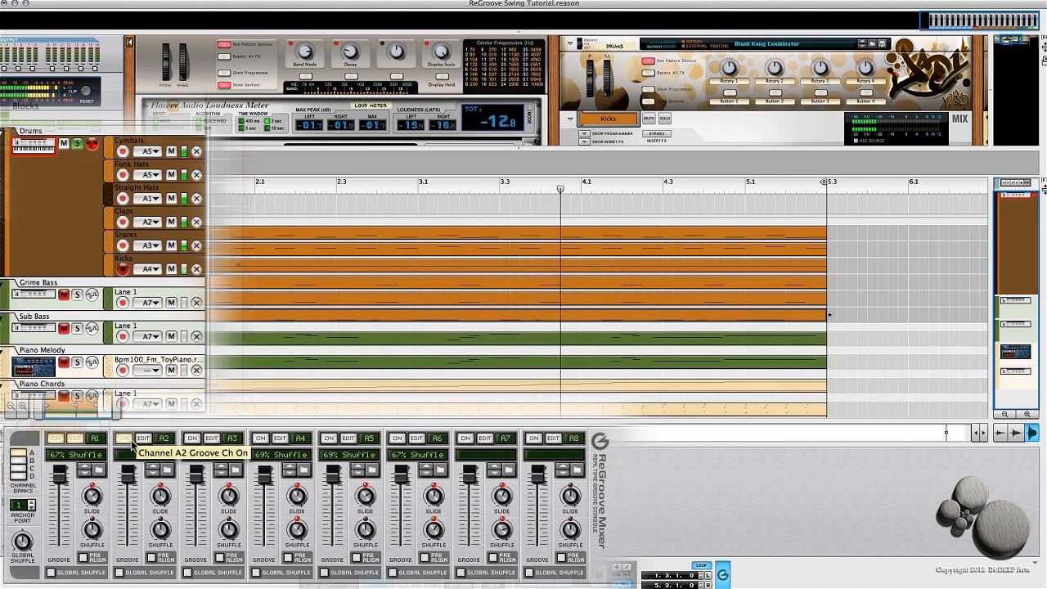
left_click(122, 439)
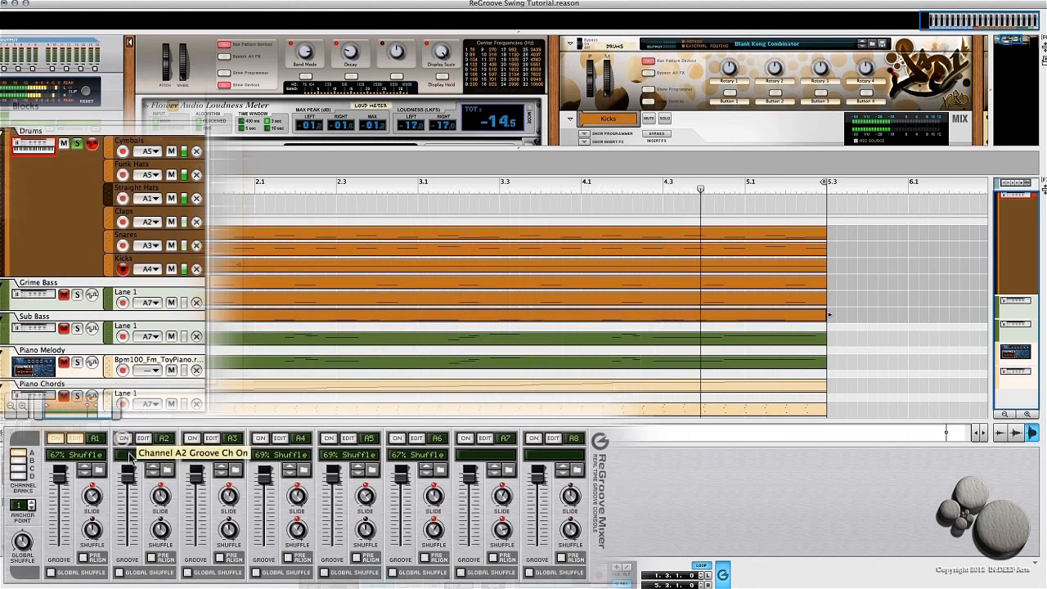
left_click(122, 439)
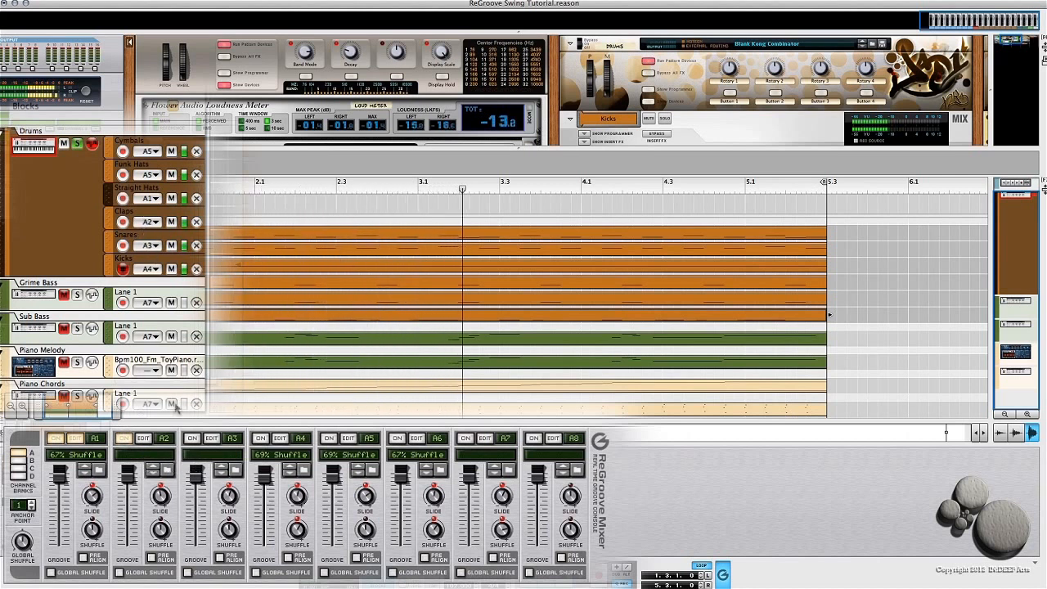
Enable groove channel A3 for the Snares and compare channels A2 and A3 off and on, leaving both enabled
left_click(193, 440)
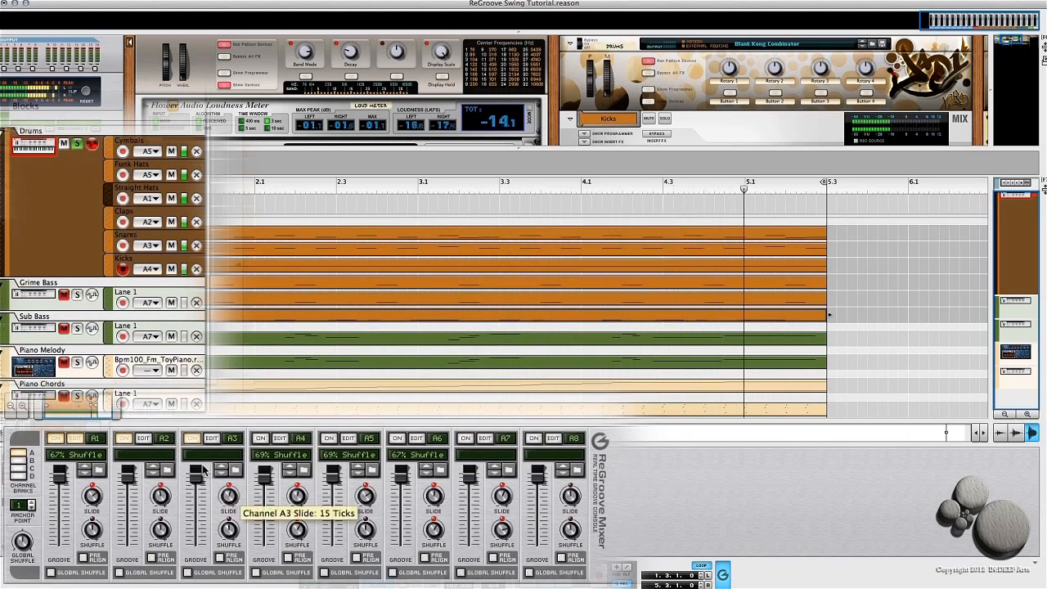
left_click(124, 439)
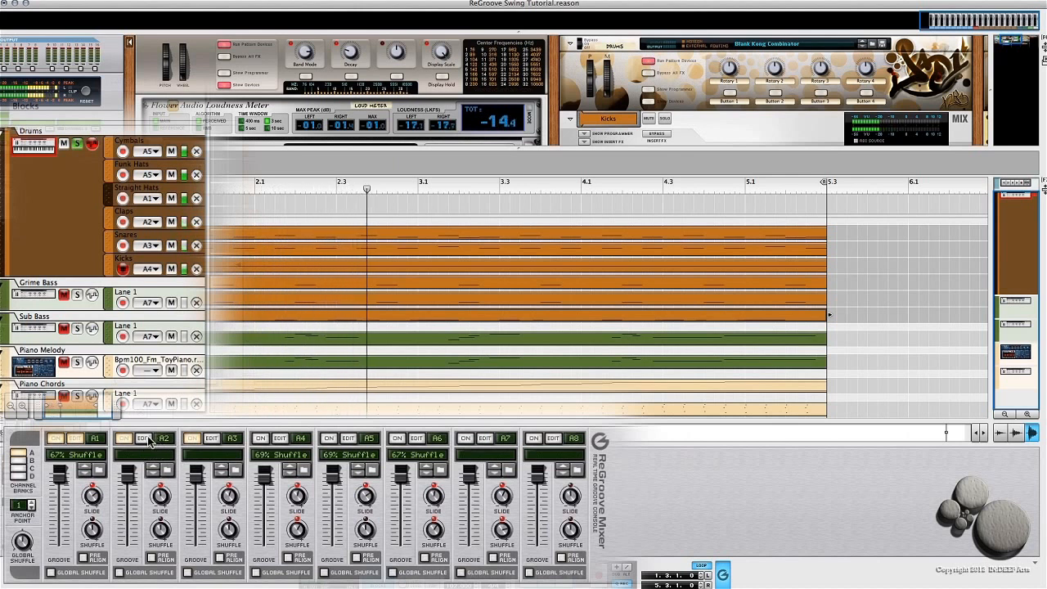
left_click(124, 439)
left_click(193, 439)
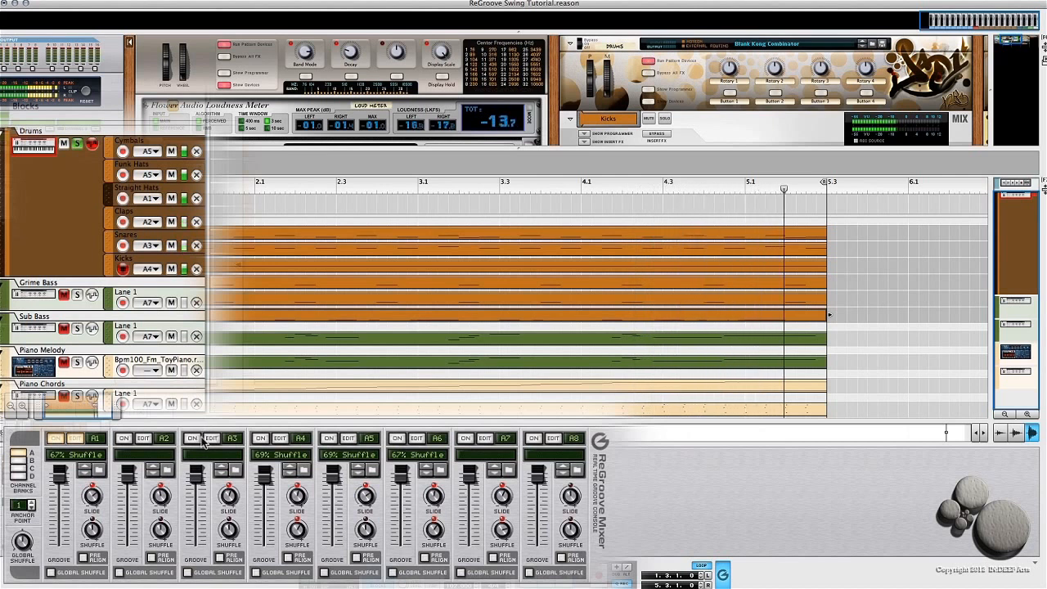
left_click(125, 439)
left_click(193, 440)
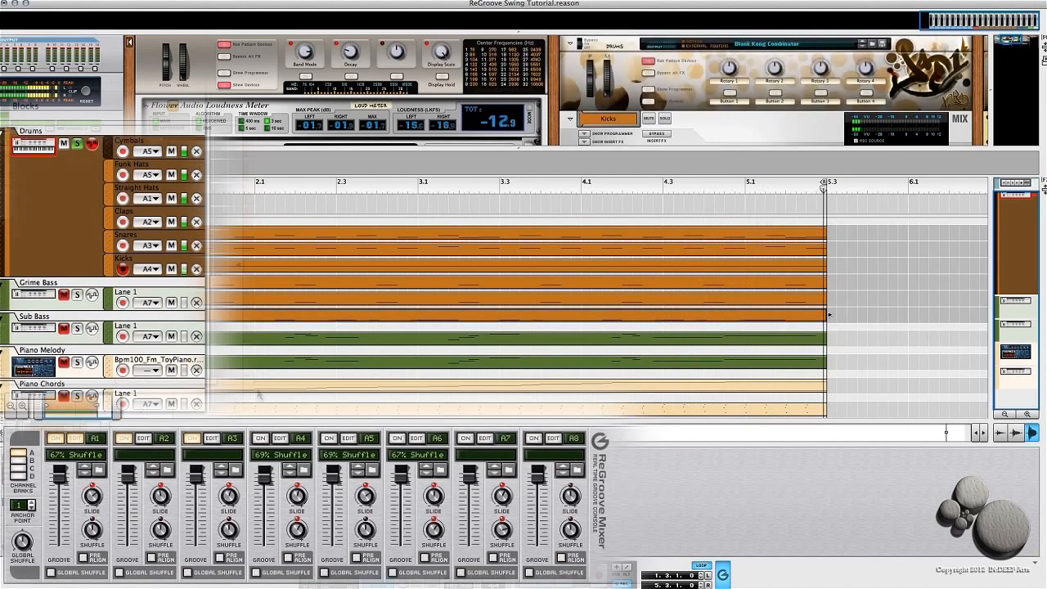
Enable groove channel A5 for the Cymbals and Funk Hats, comparing it off and on and leaving it enabled
left_click(330, 441)
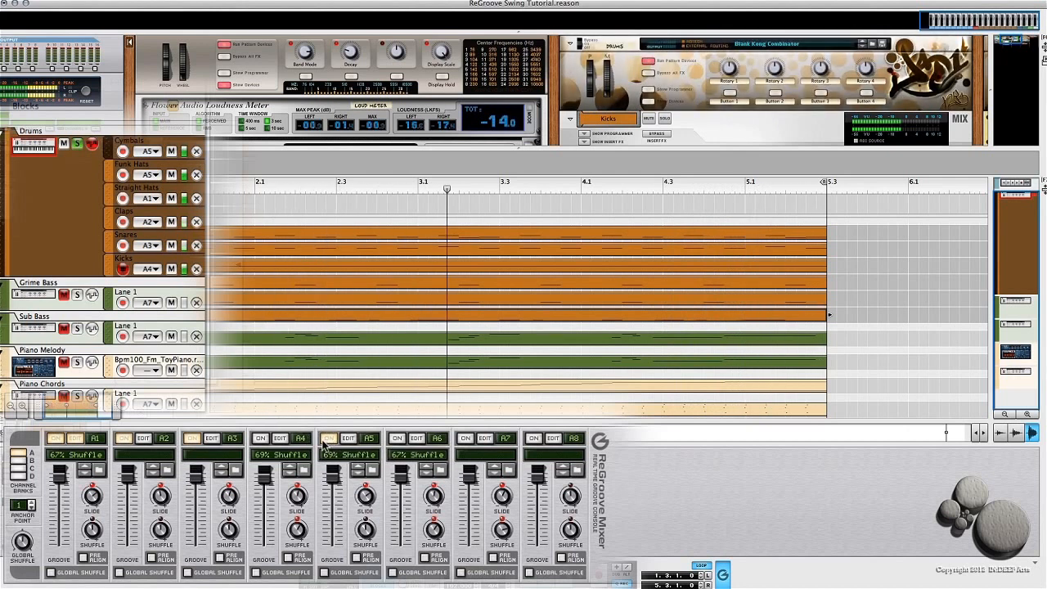
left_click(328, 438)
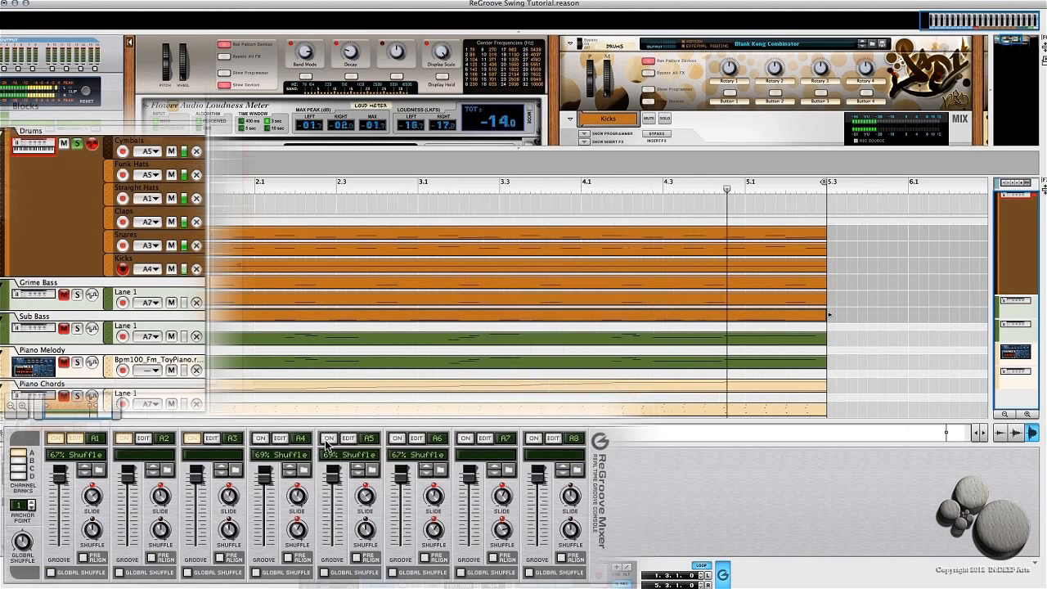
left_click(328, 439)
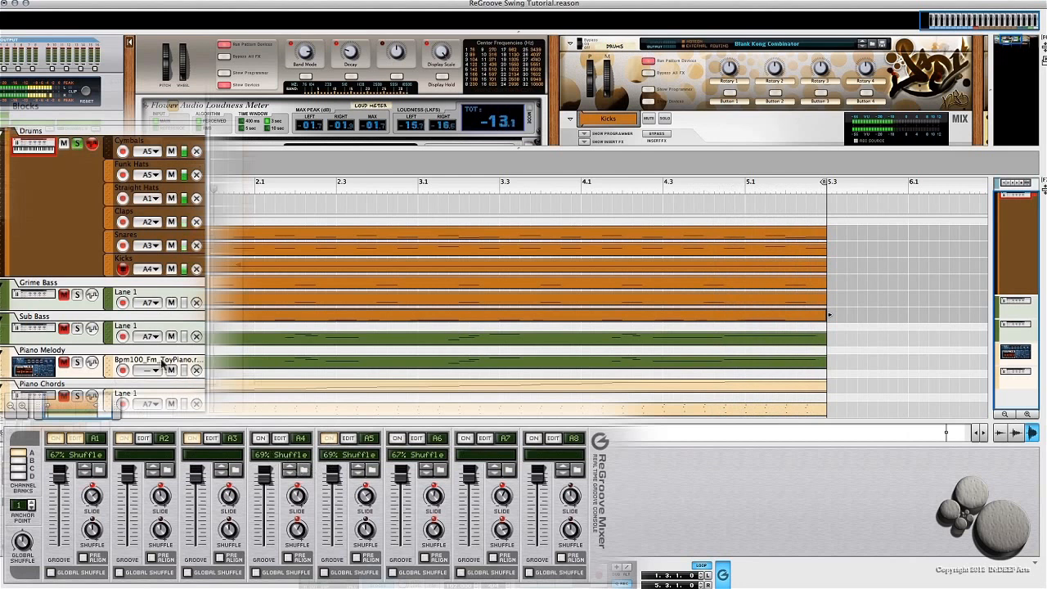
Check the Kicks lane's groove channel options, and compare the Kicks with channel A4 off and on, leaving it enabled
left_click(150, 274)
mouse_move(155, 337)
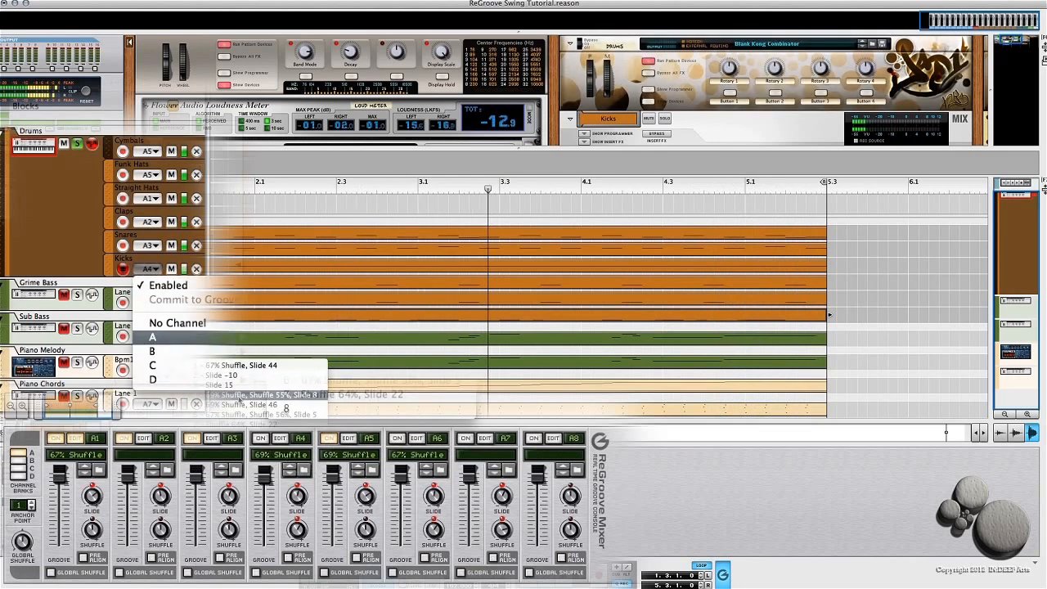
left_click(44, 244)
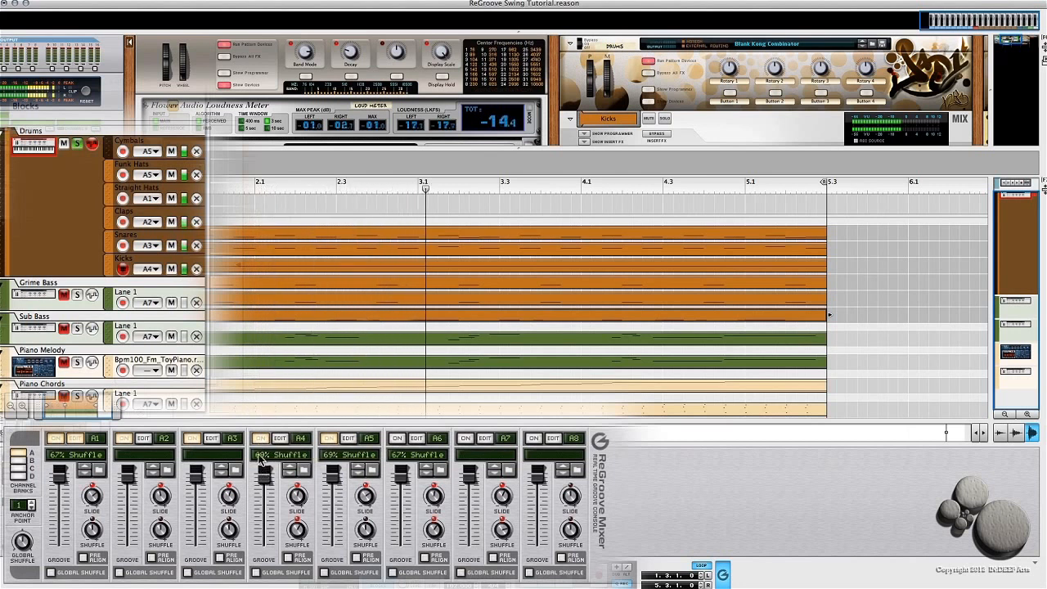
left_click(260, 439)
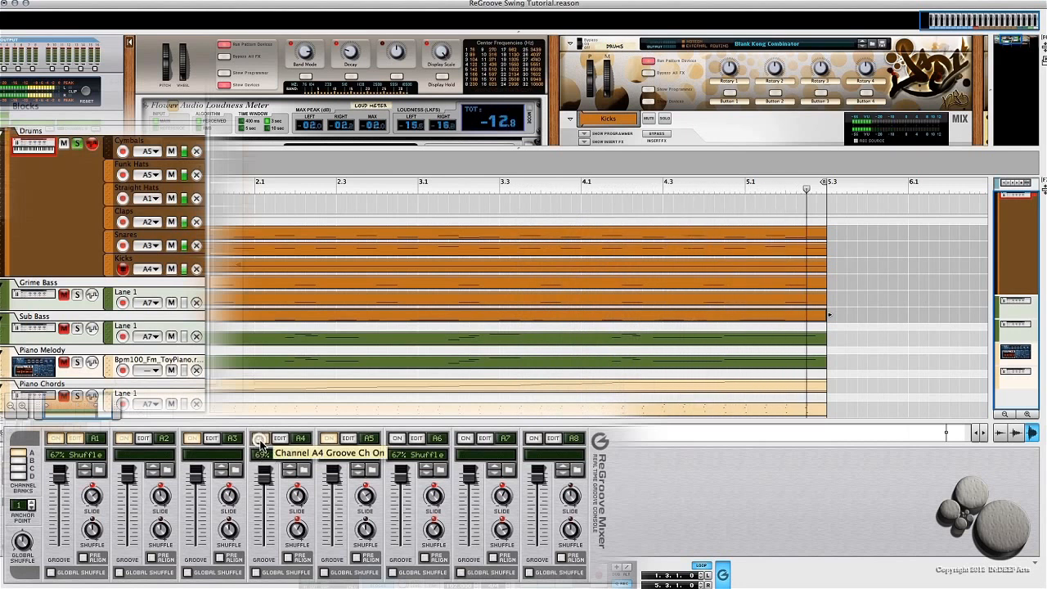
left_click(260, 439)
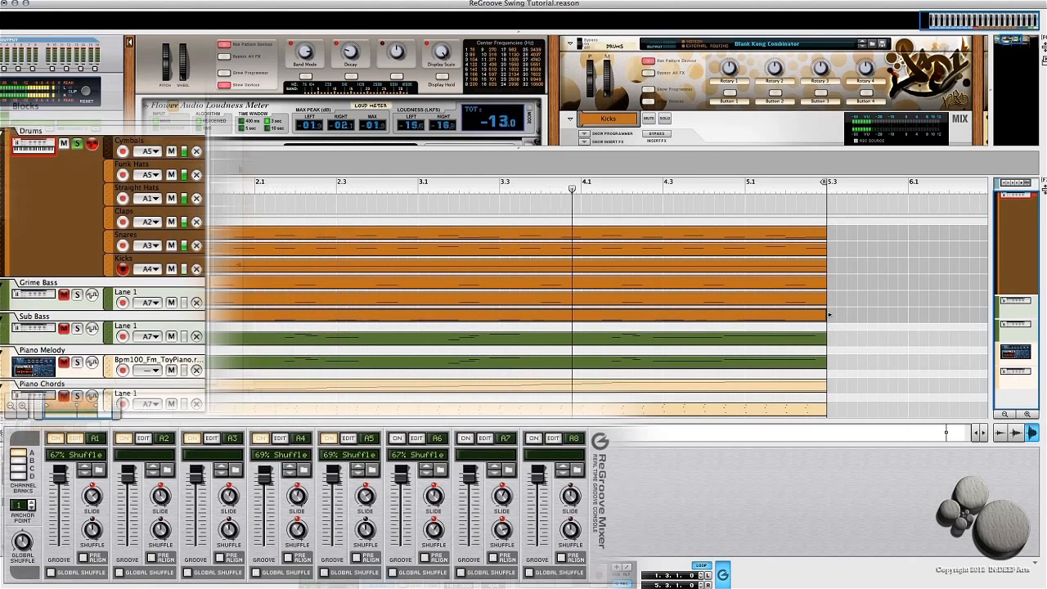
Review the Grime Bass lane's groove channel assignment in bank A, keeping channel 7
left_click(155, 303)
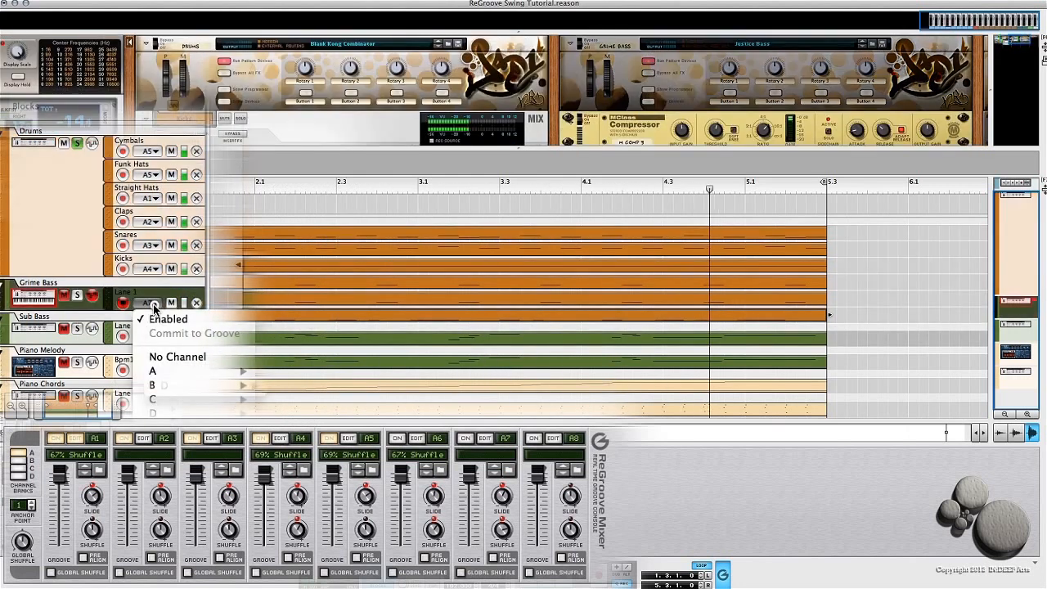
mouse_move(220, 371)
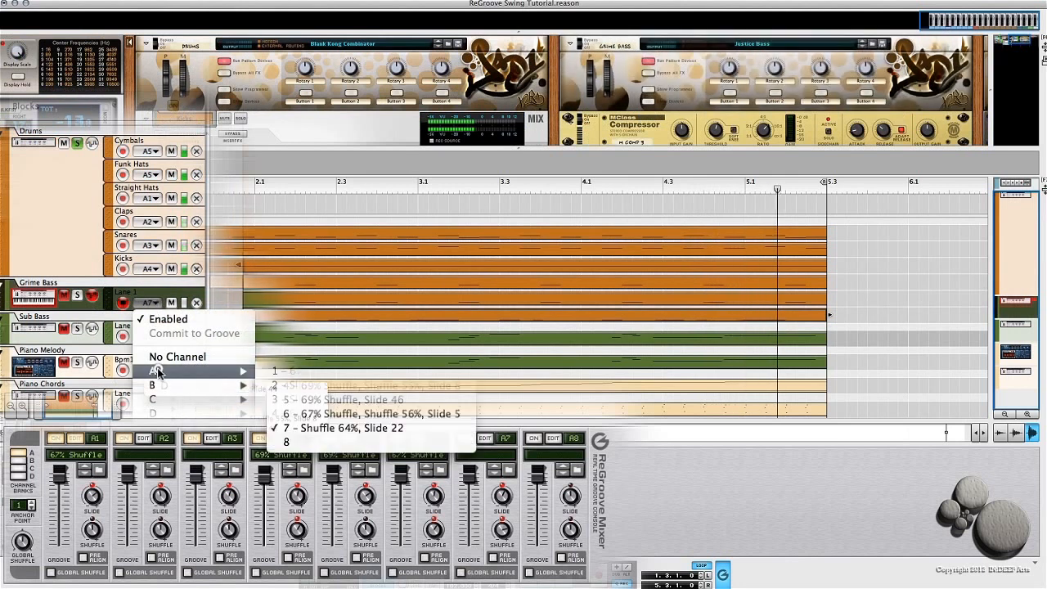
left_click(302, 429)
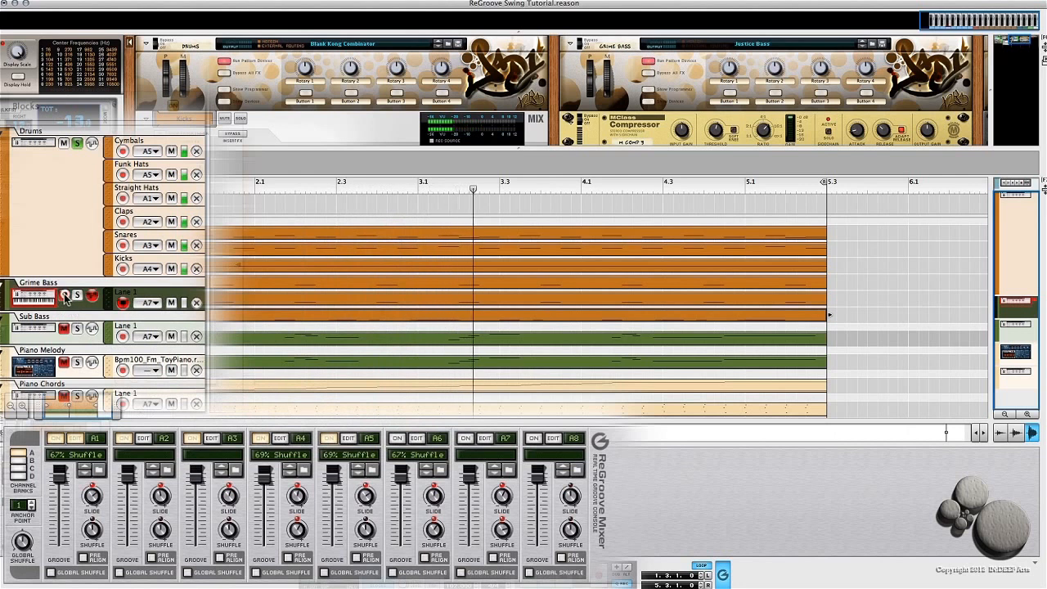
Solo the Grime Bass and Sub Bass with the drums and compare groove channel A7 off and on, leaving it enabled
left_click(77, 296)
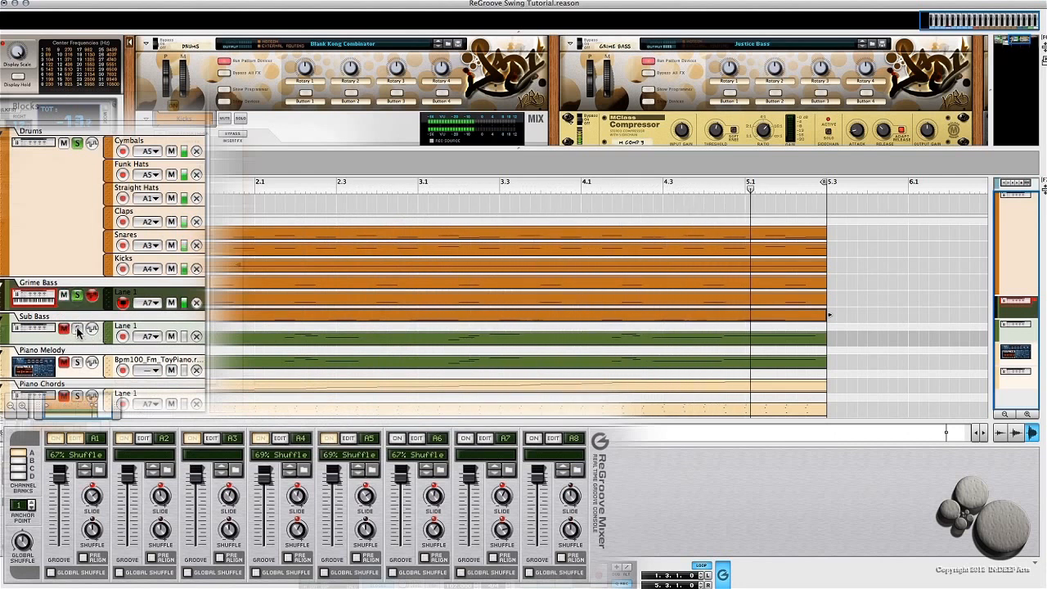
left_click(78, 330)
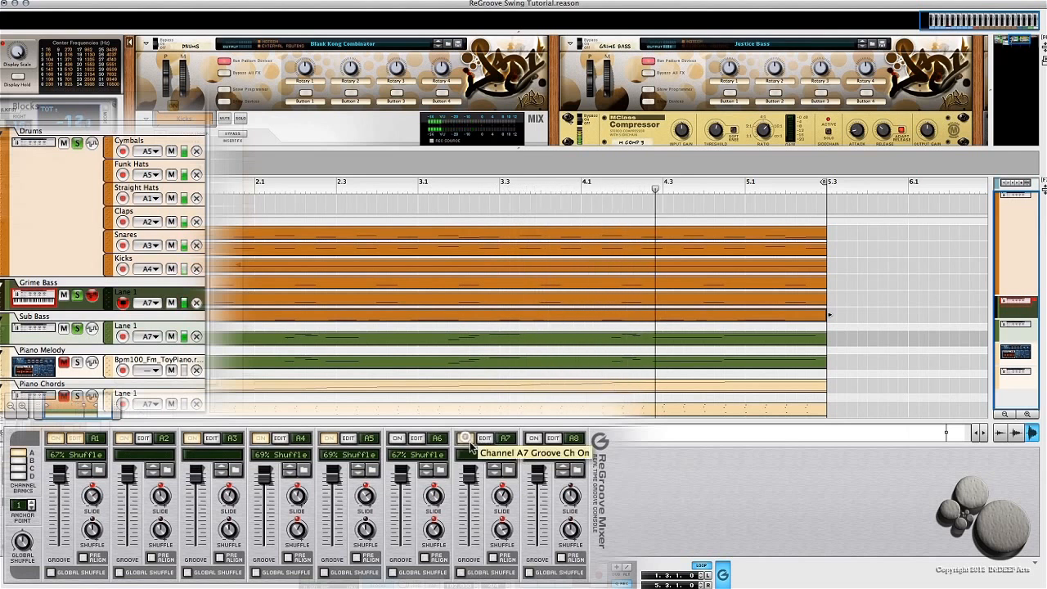
left_click(464, 438)
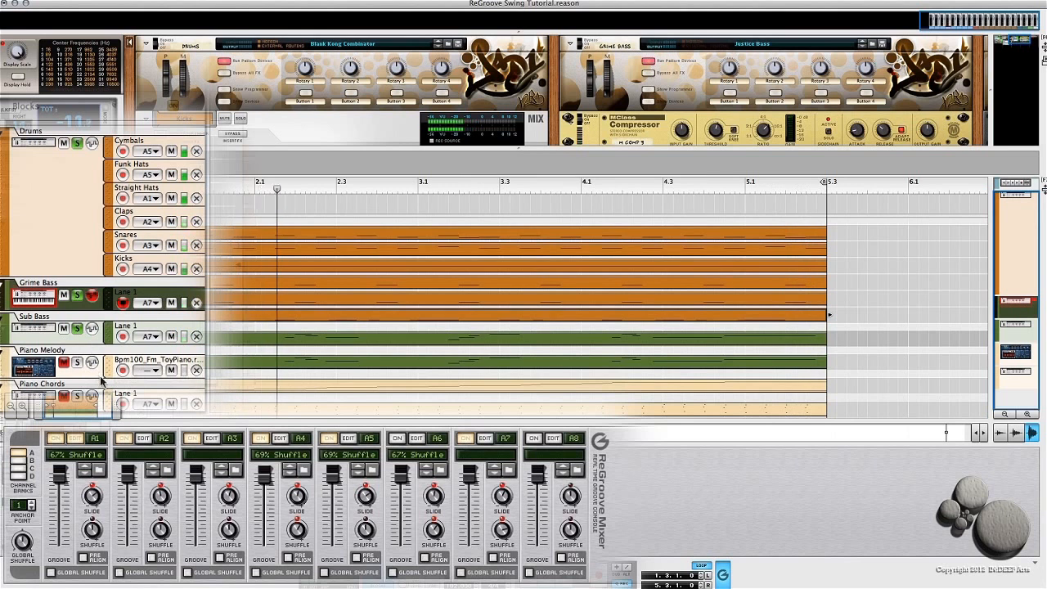
left_click(465, 440)
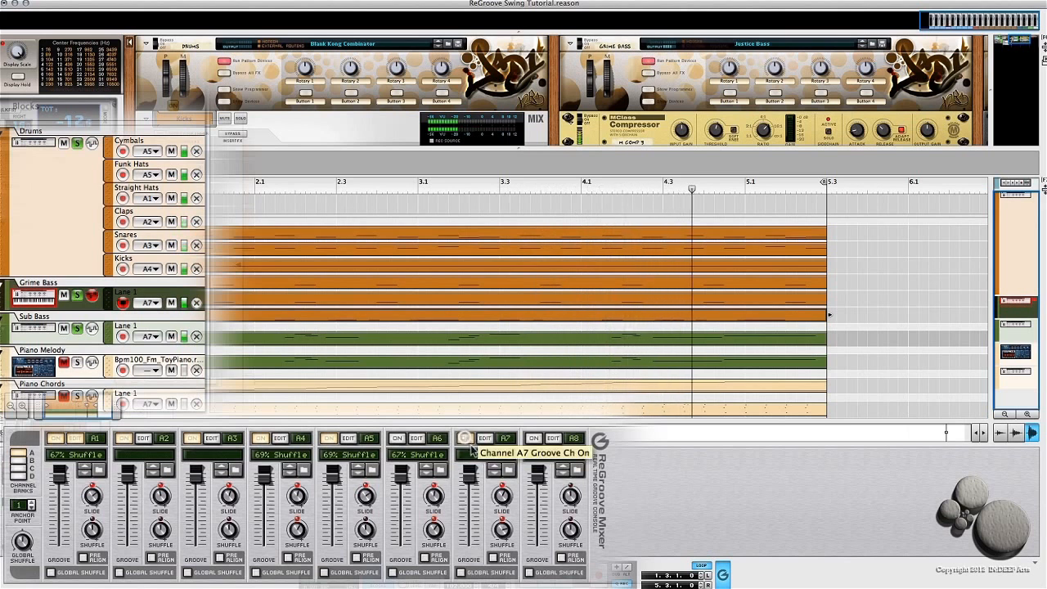
Inspect groove channel A7's Slide and Shuffle settings, and compare the Piano Chords with the channel off and on, leaving it enabled
mouse_move(503, 497)
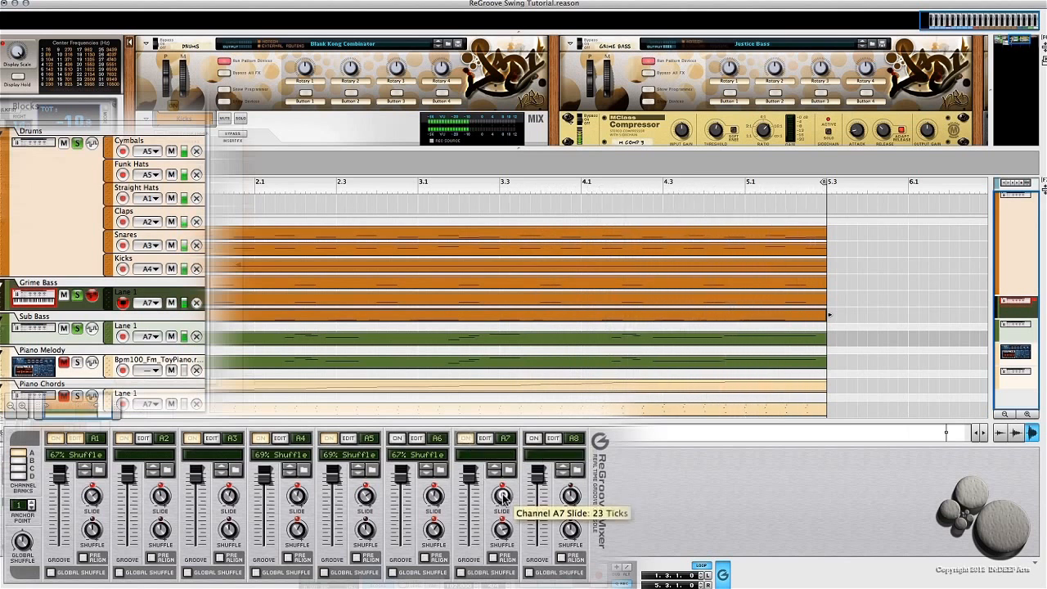
mouse_move(504, 532)
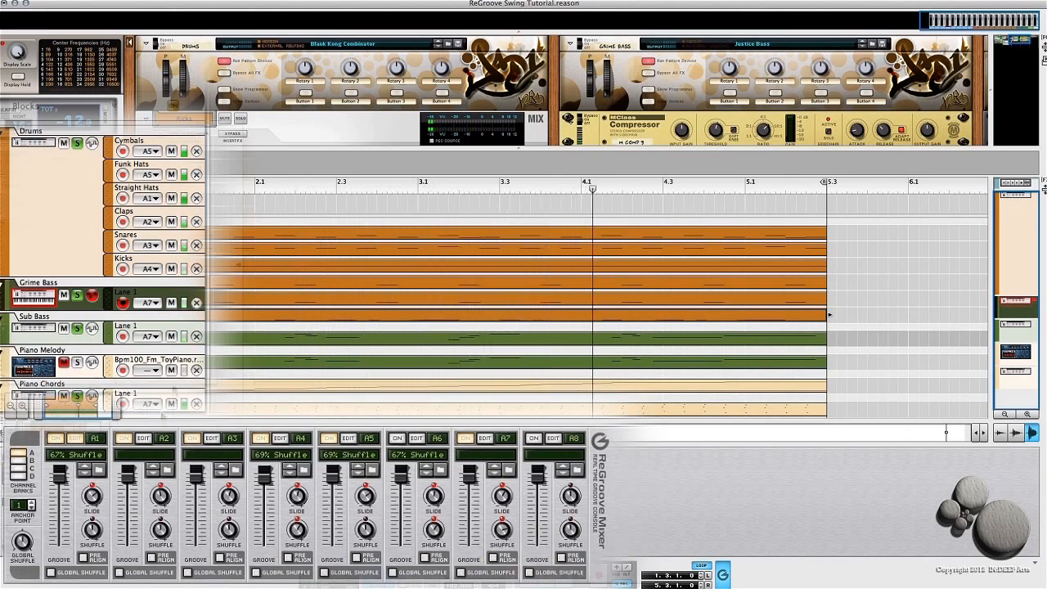
left_click(465, 440)
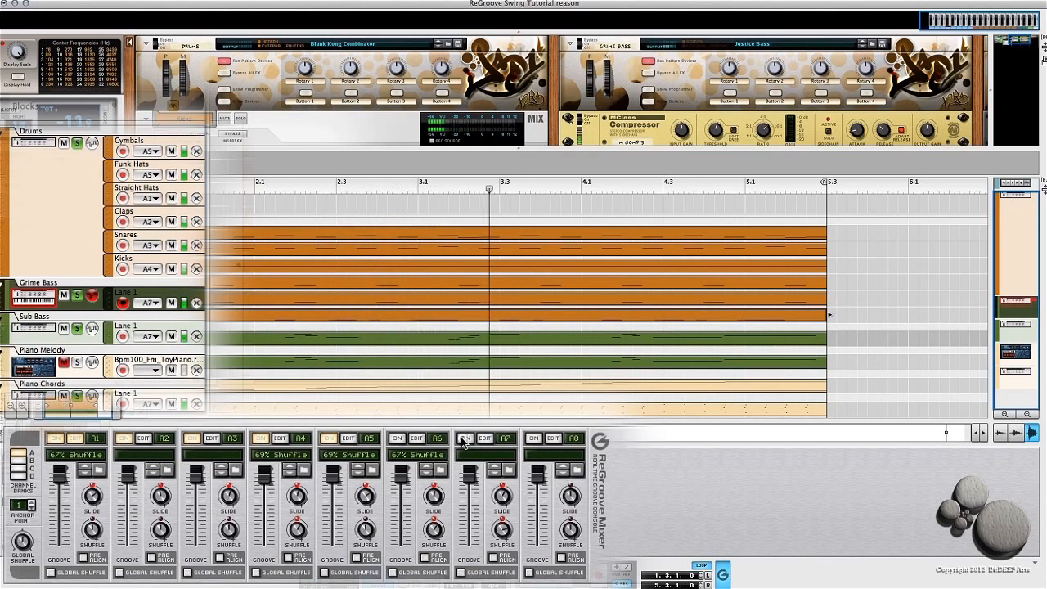
left_click(463, 439)
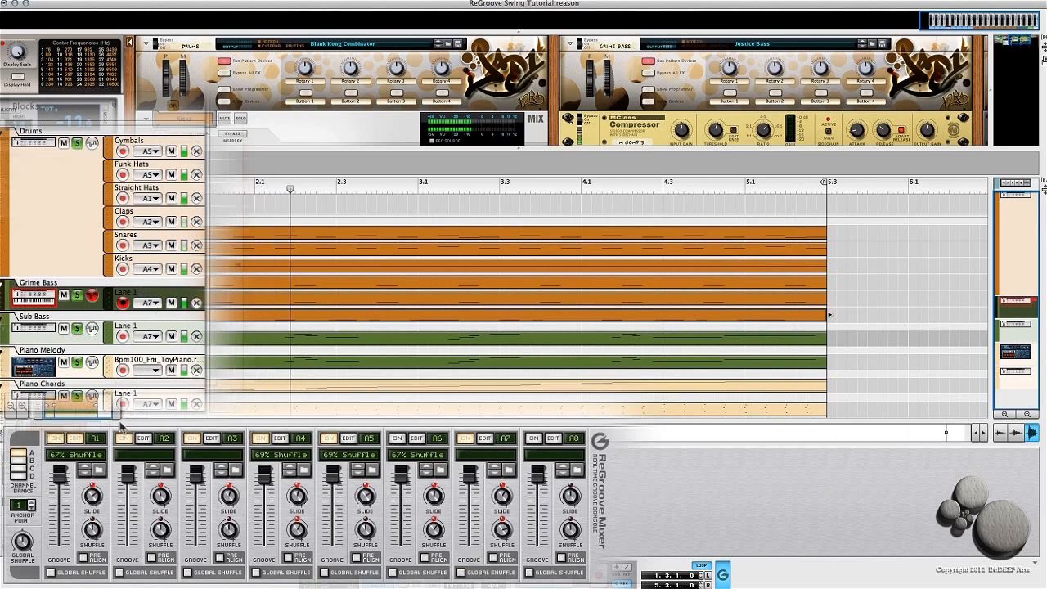
Turn off groove channels A1 through A5 and A7 to hear the full arrangement without swing
left_click(54, 440)
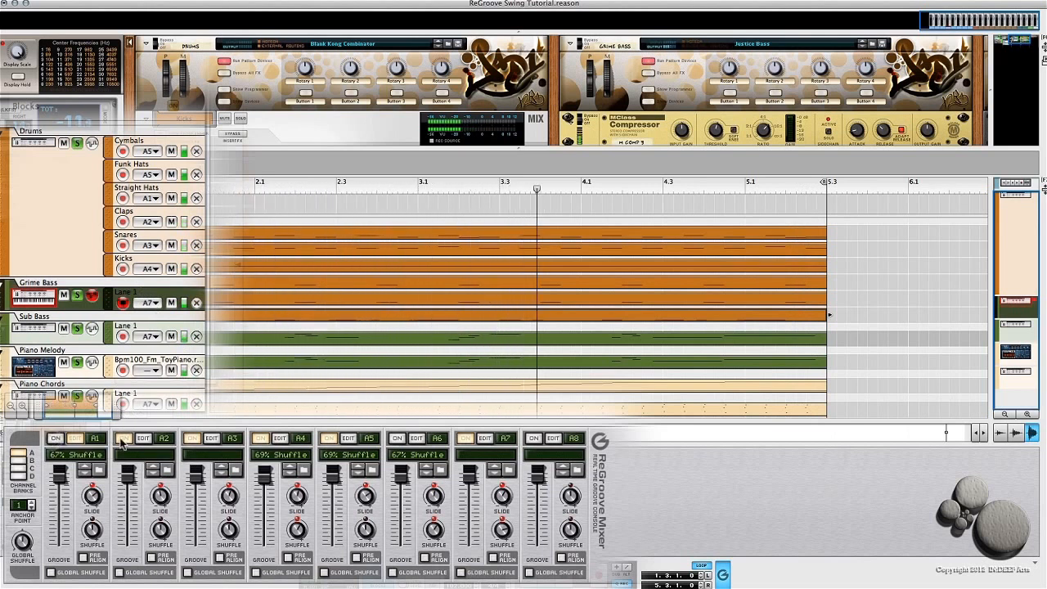
left_click(192, 438)
left_click(260, 437)
left_click(328, 438)
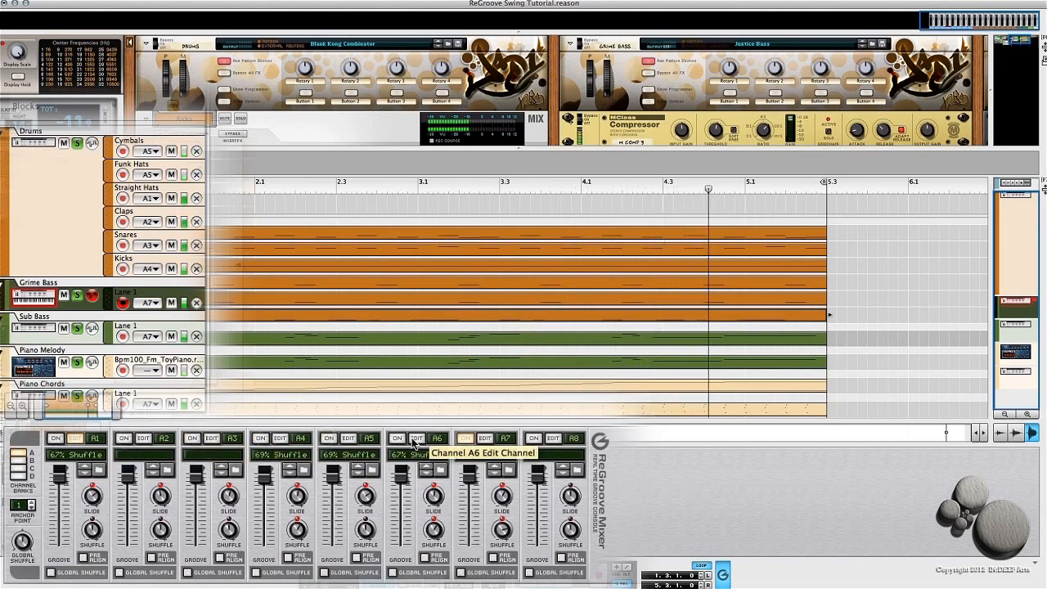
left_click(464, 439)
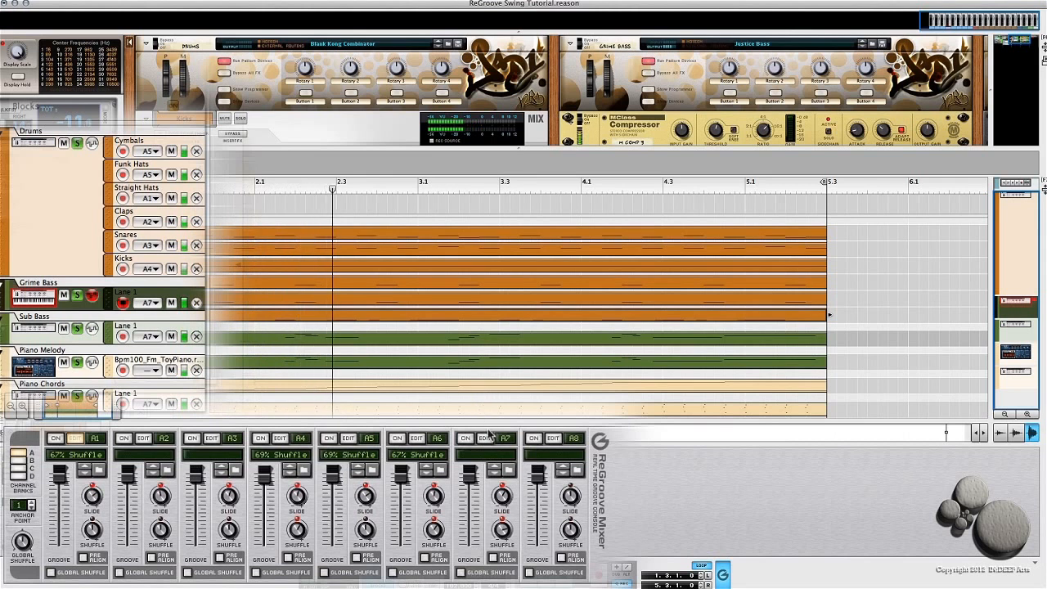
Re-enable groove channels A1 through A5 and A7 to hear the full arrangement with swing
left_click(463, 439)
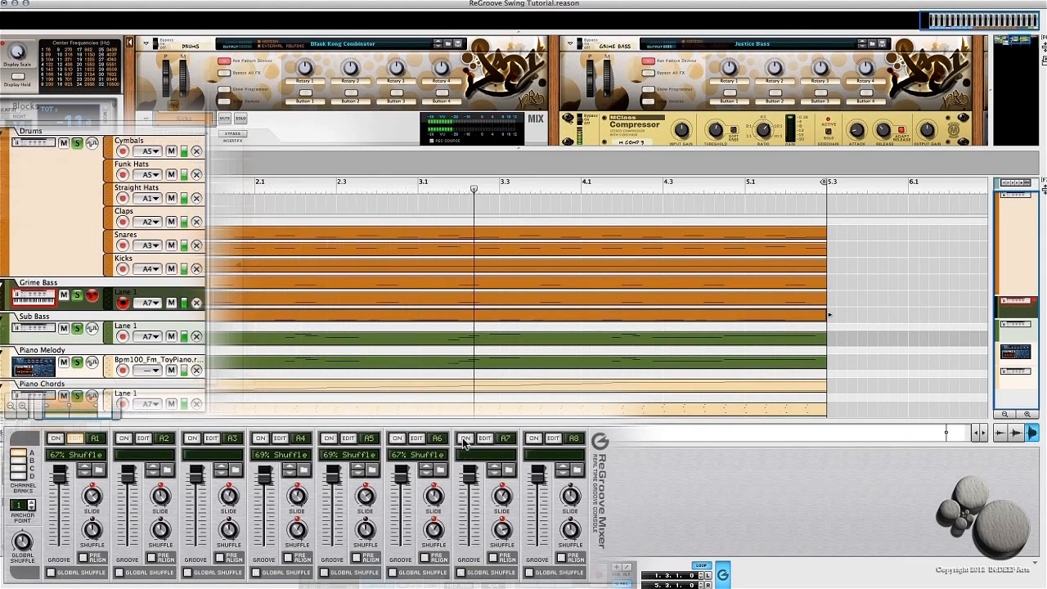
left_click(328, 439)
left_click(260, 439)
left_click(55, 439)
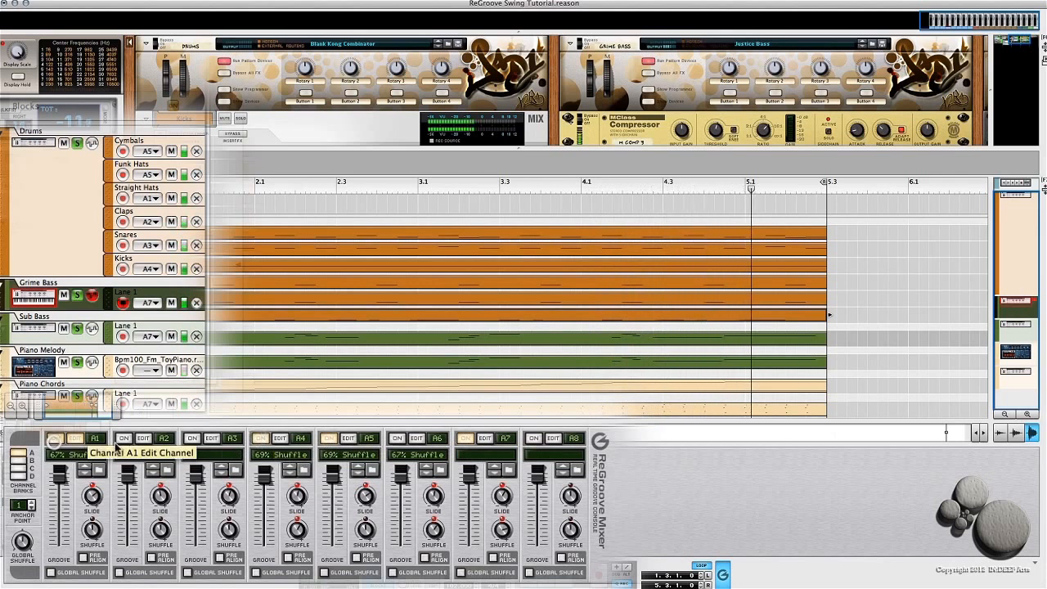
left_click(124, 440)
left_click(192, 439)
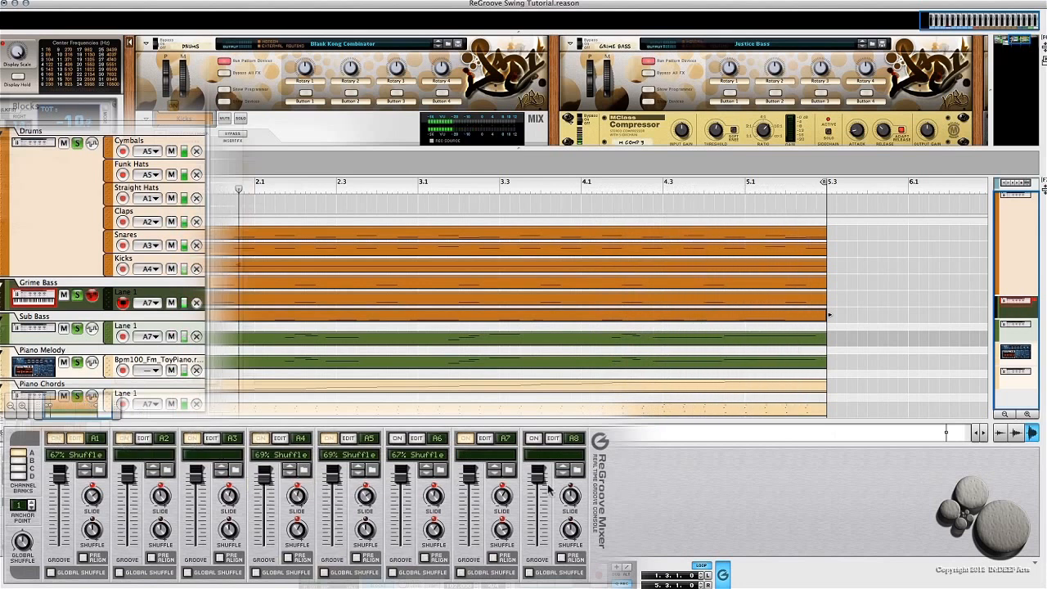